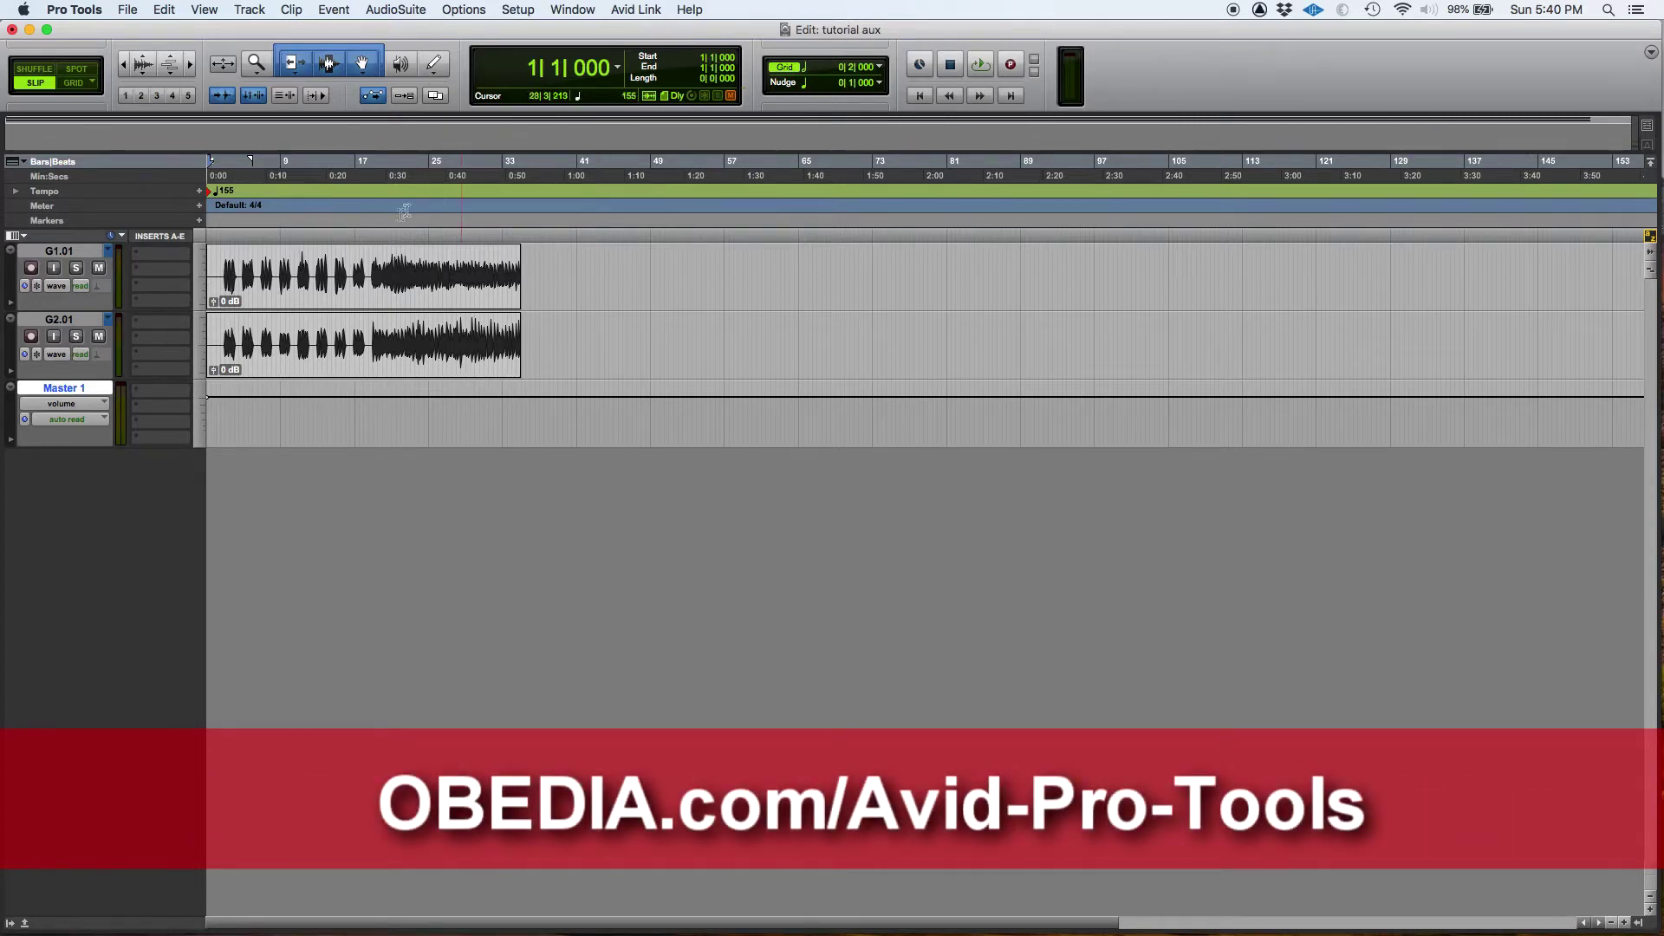
Place the insertion point in the G1.01 clip and zoom the timeline in horizontally
click(234, 266)
key(super+bracketright)
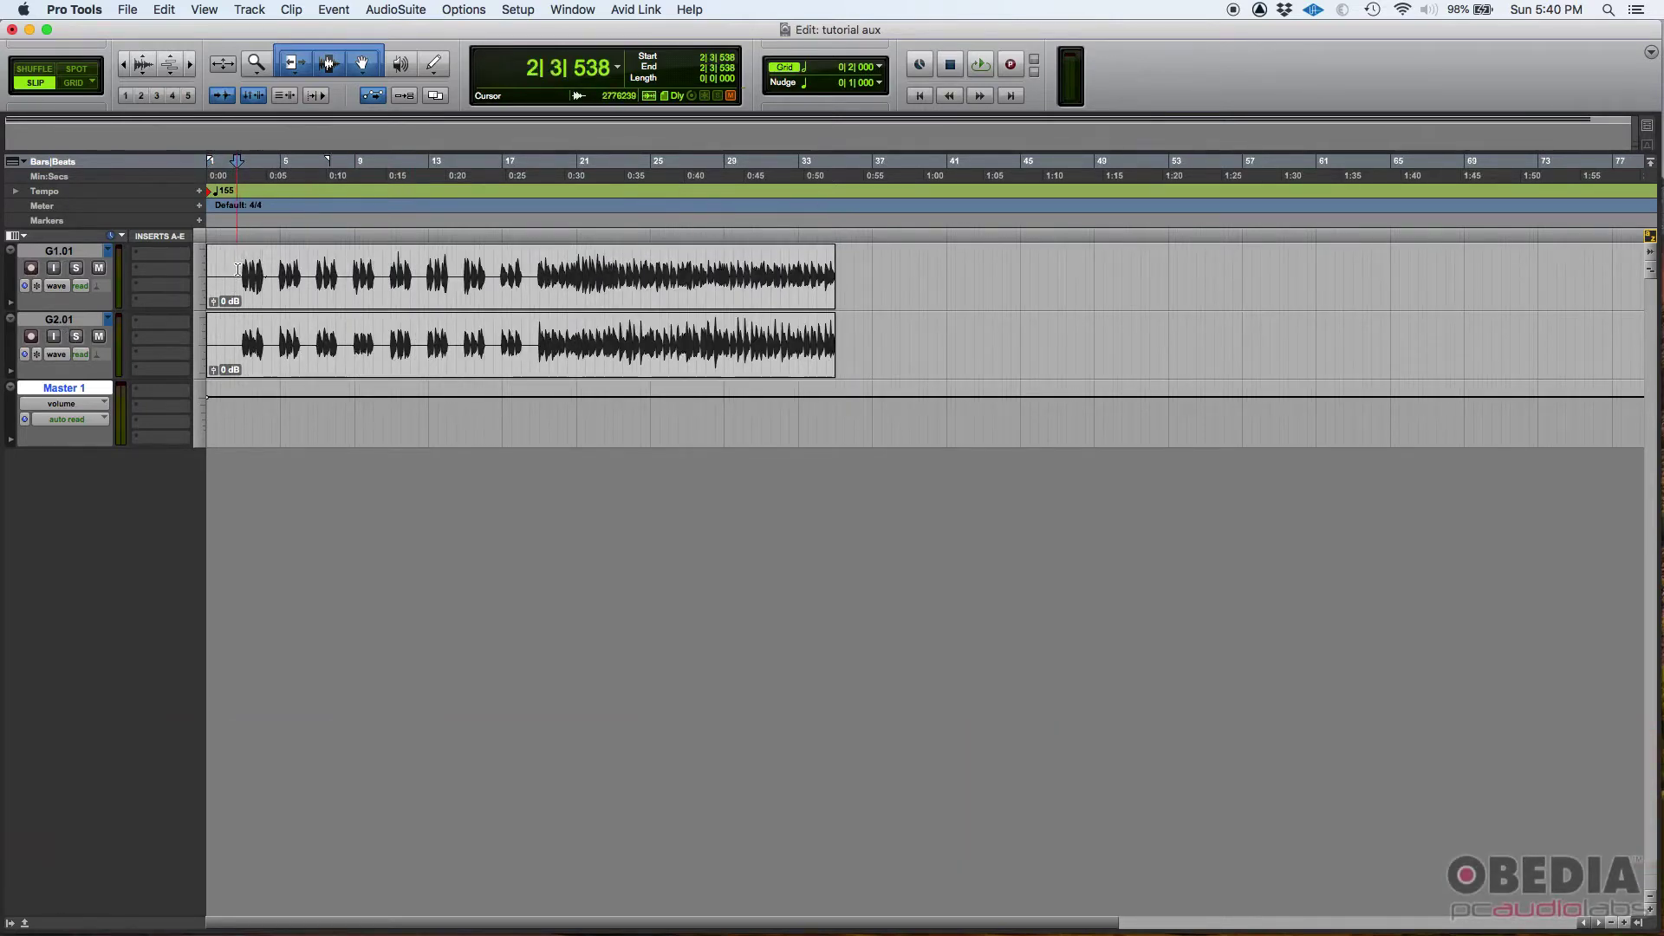
key(super+equal)
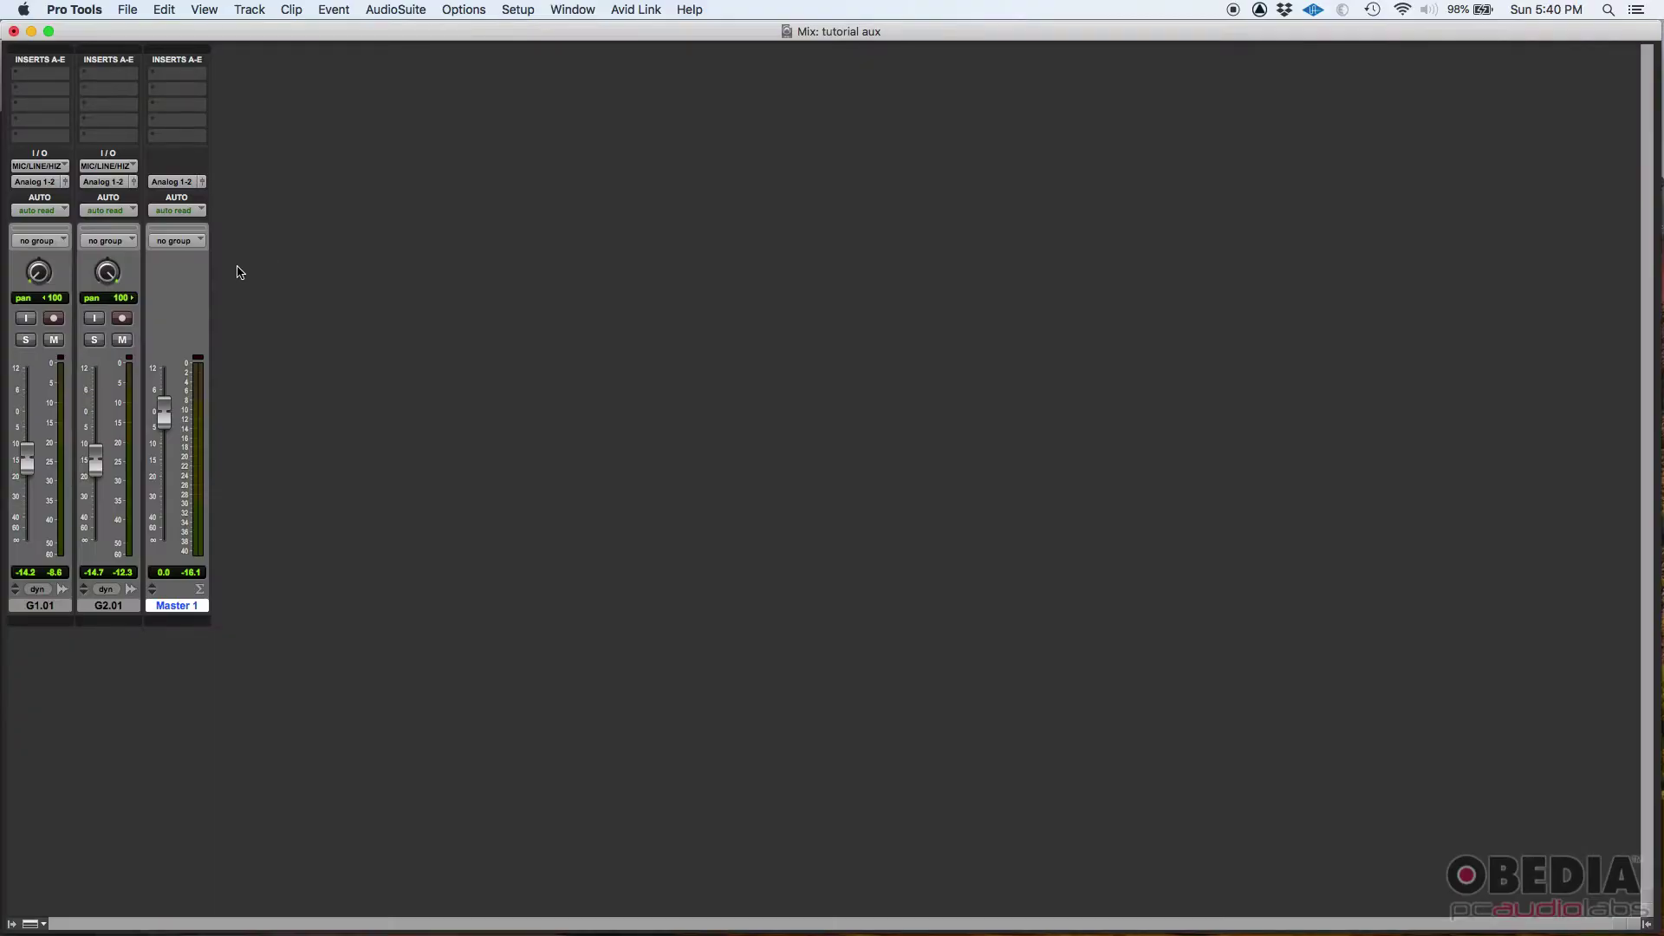
click(40, 605)
click(108, 605)
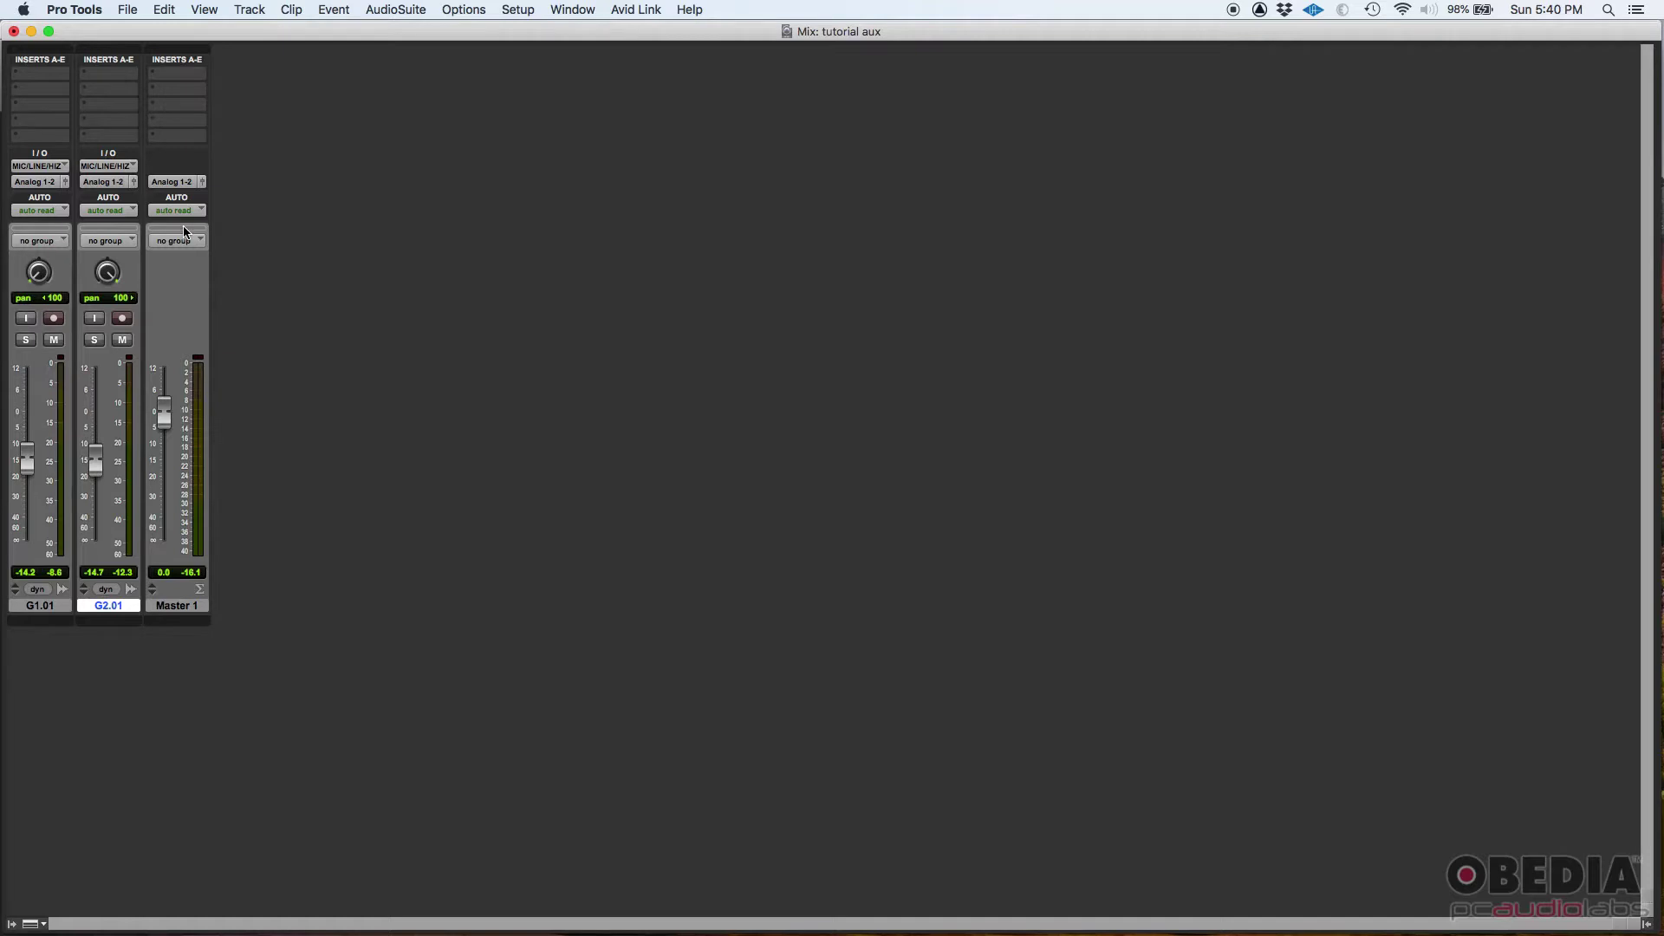
click(48, 606)
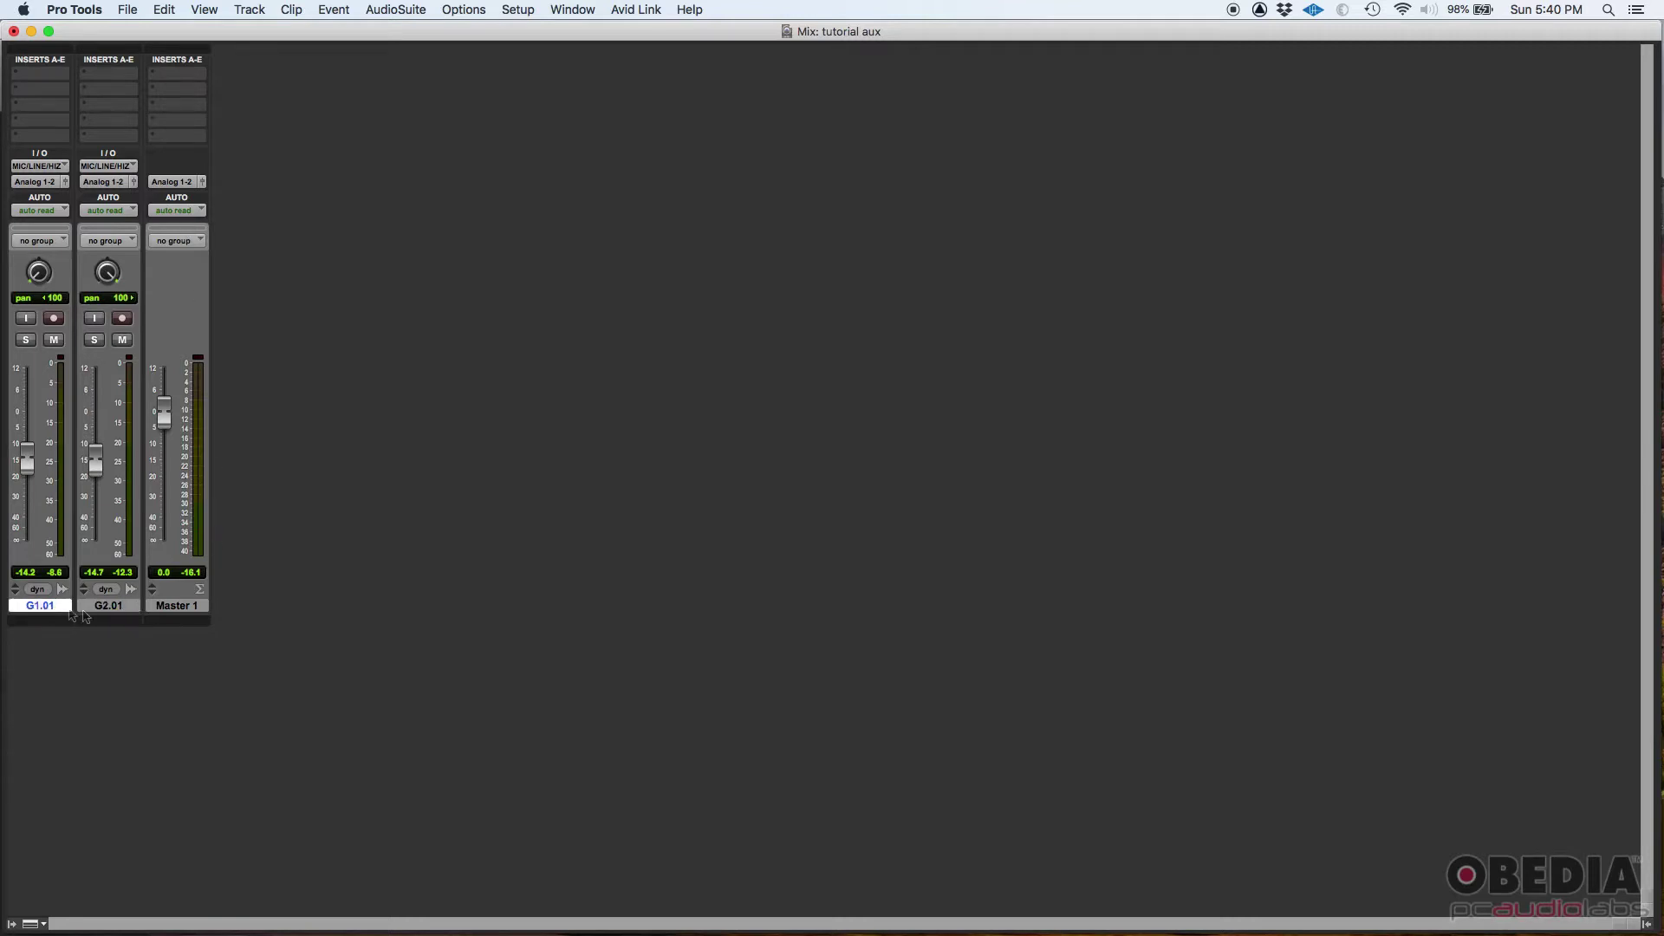
shift+click(109, 607)
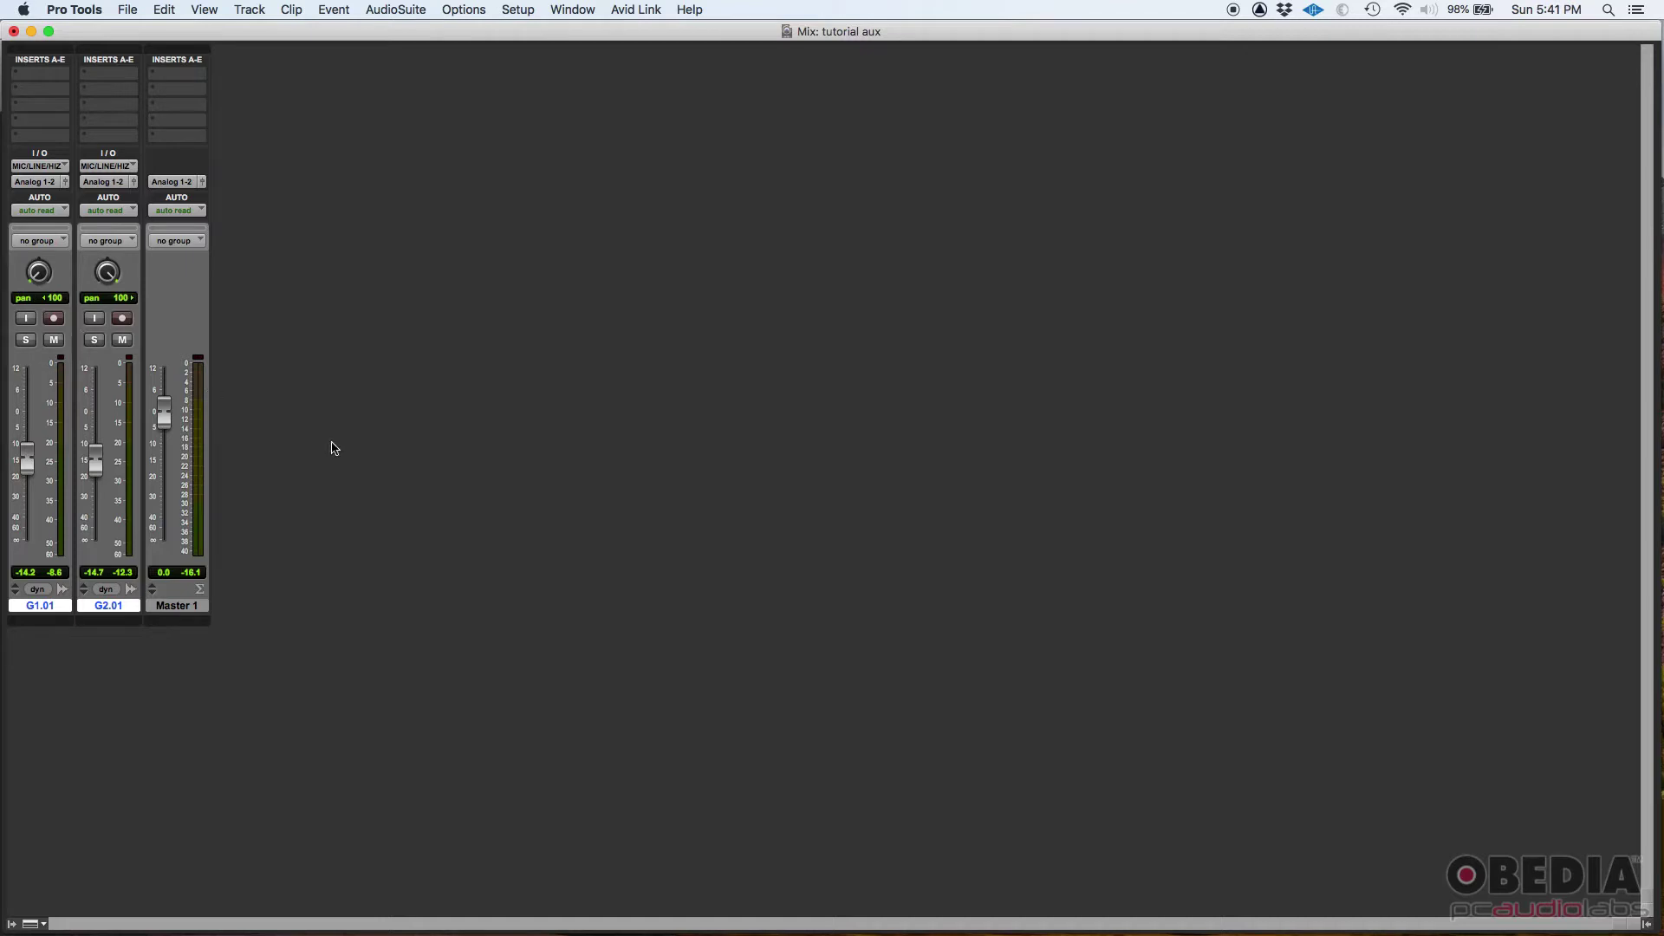
key(super+equal)
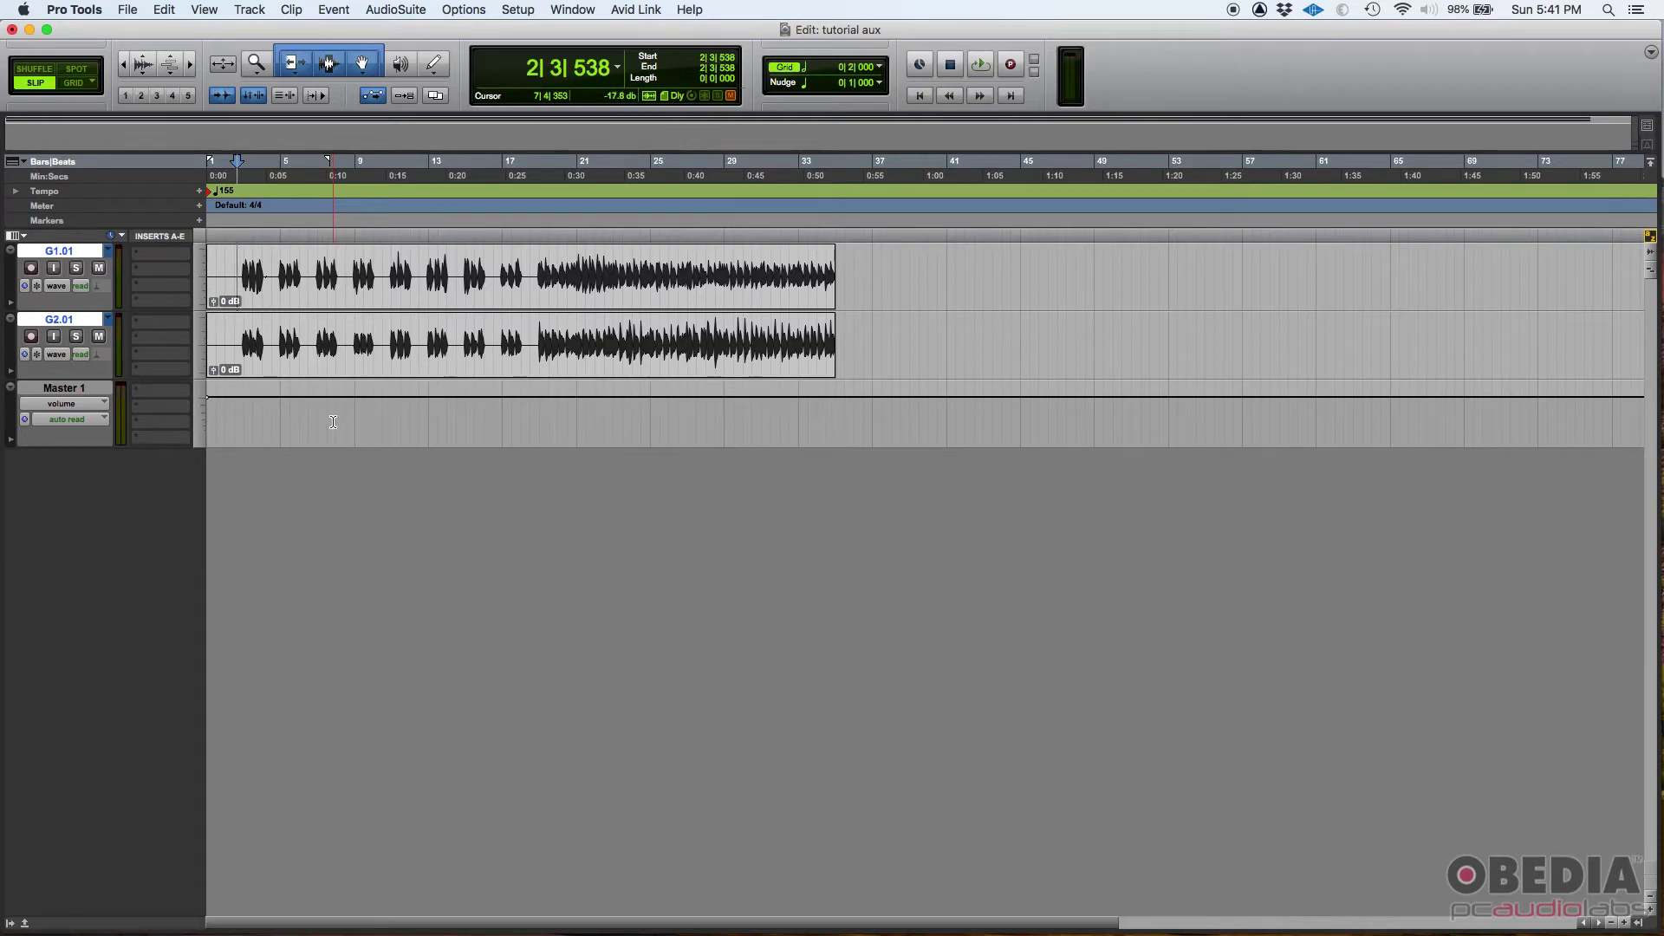
Create one new stereo Aux Input track named GTRS
click(269, 10)
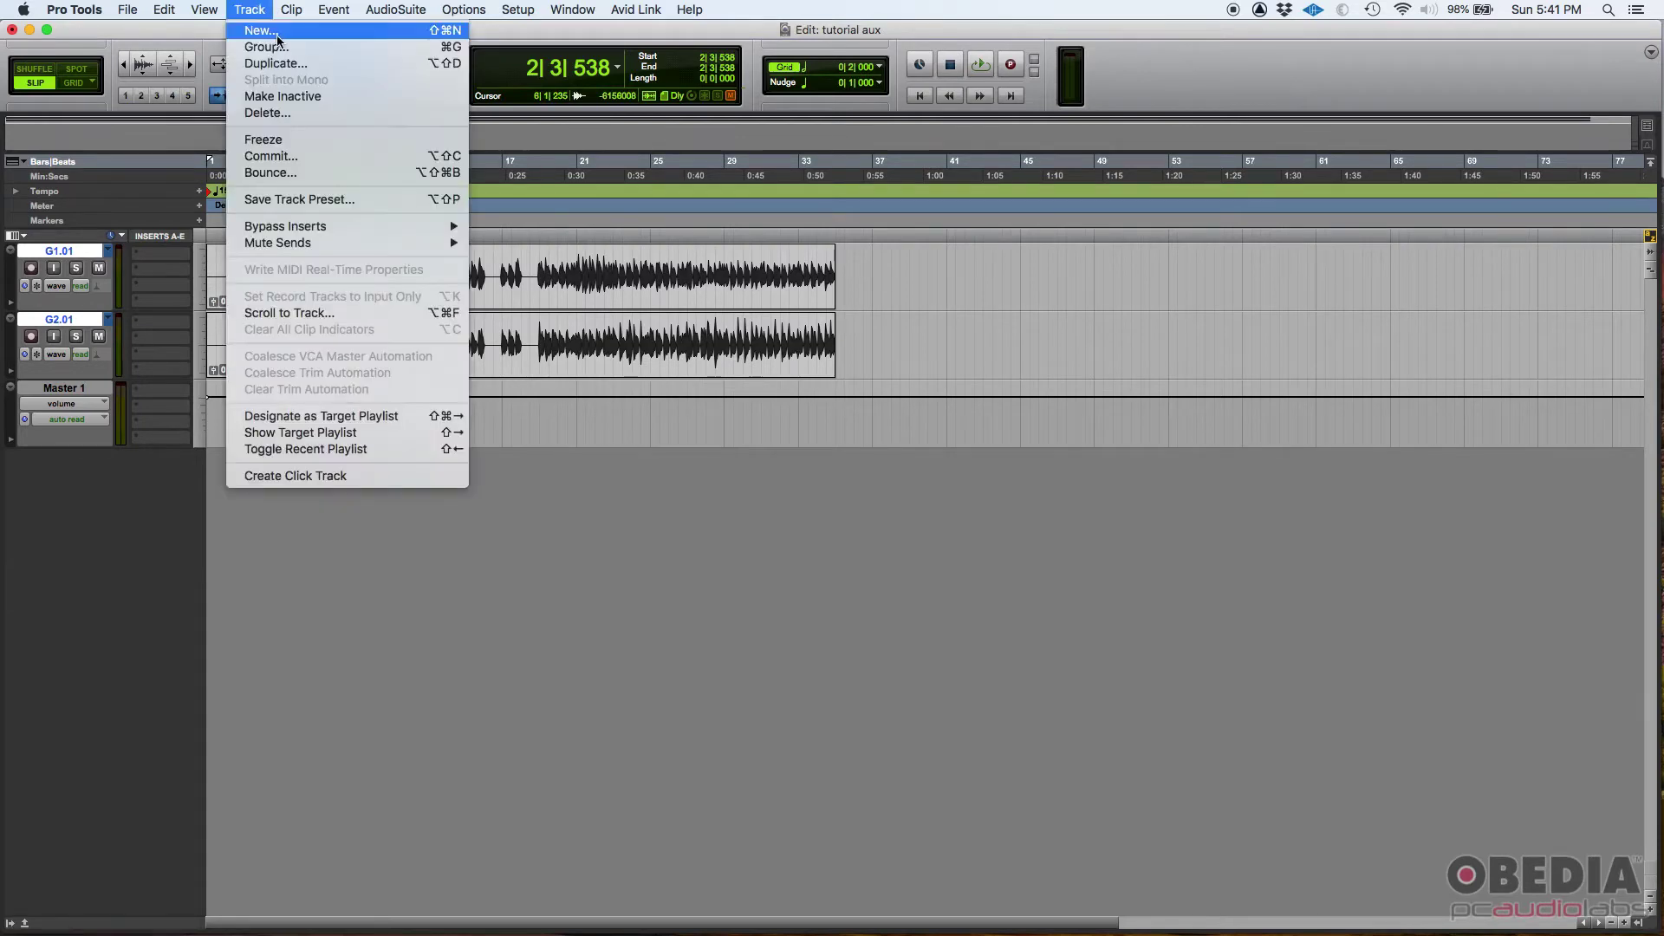
click(275, 32)
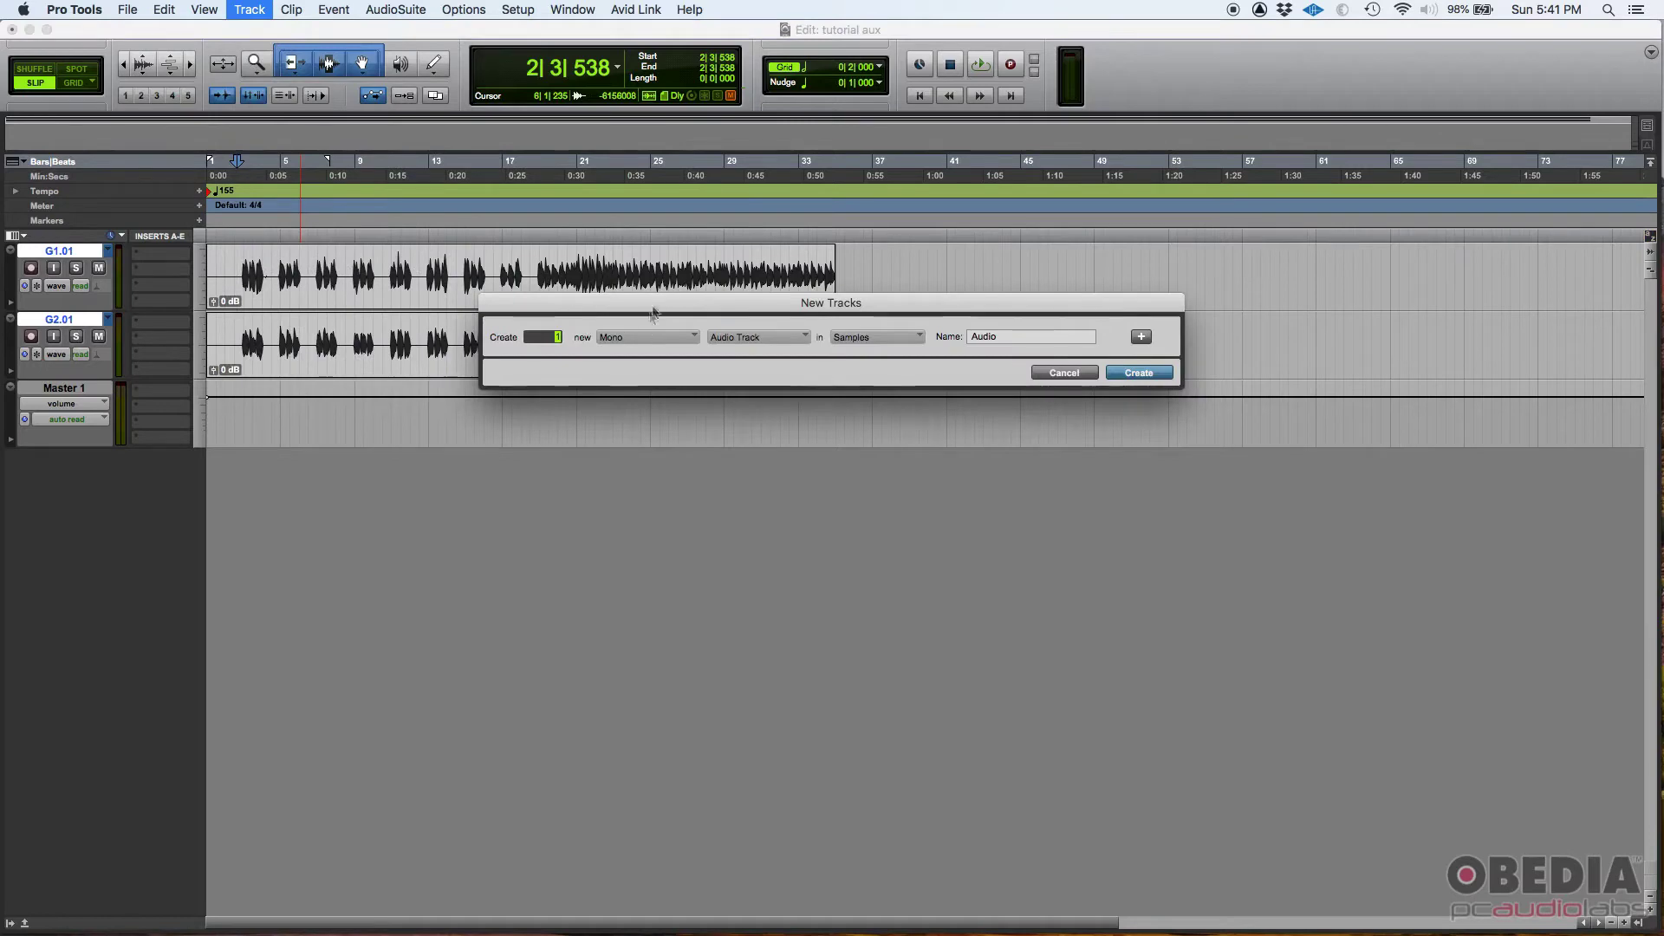
drag(653, 308, 626, 531)
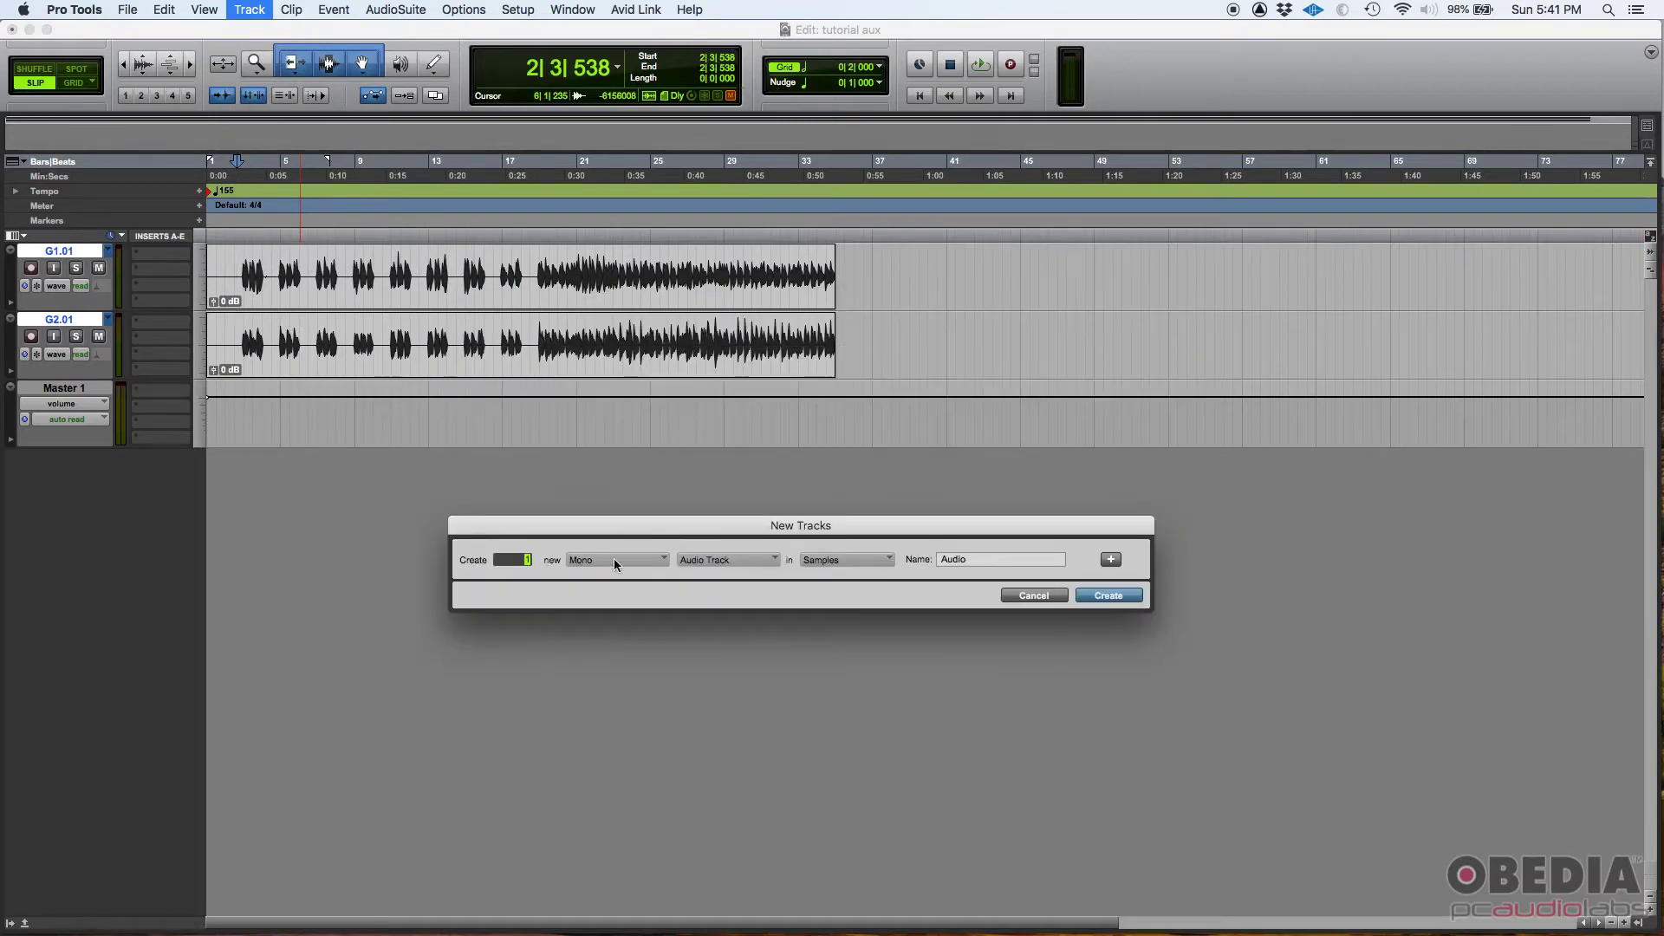
click(616, 560)
click(602, 580)
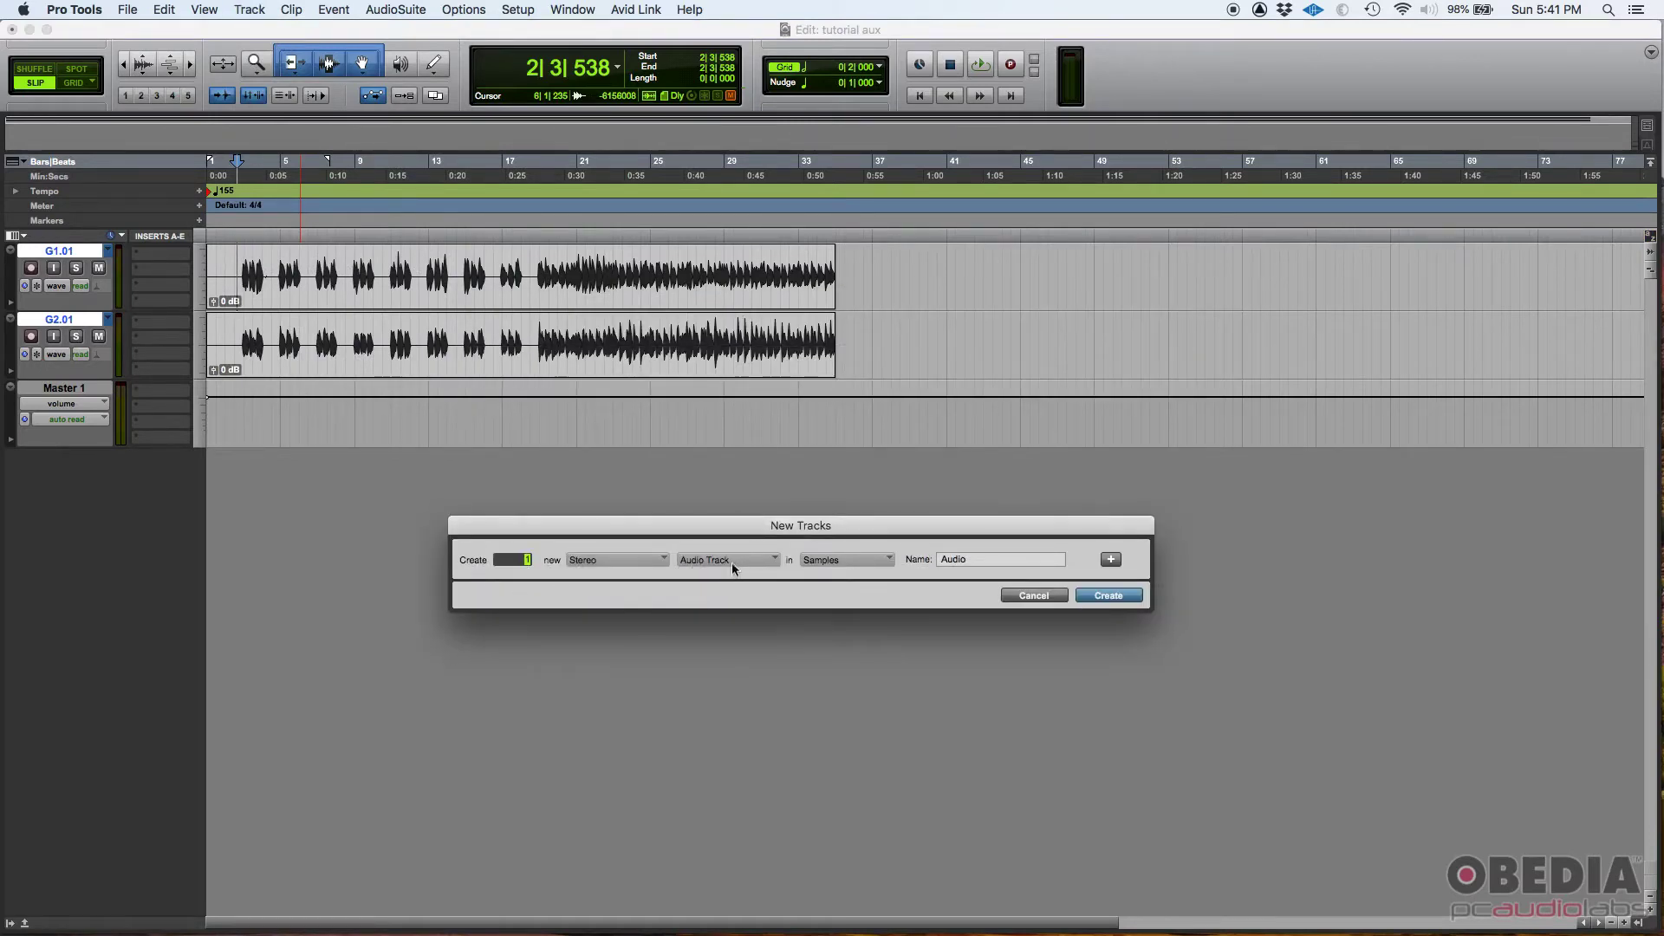
click(735, 565)
click(730, 580)
key(Tab)
text(GTRS)
click(1090, 596)
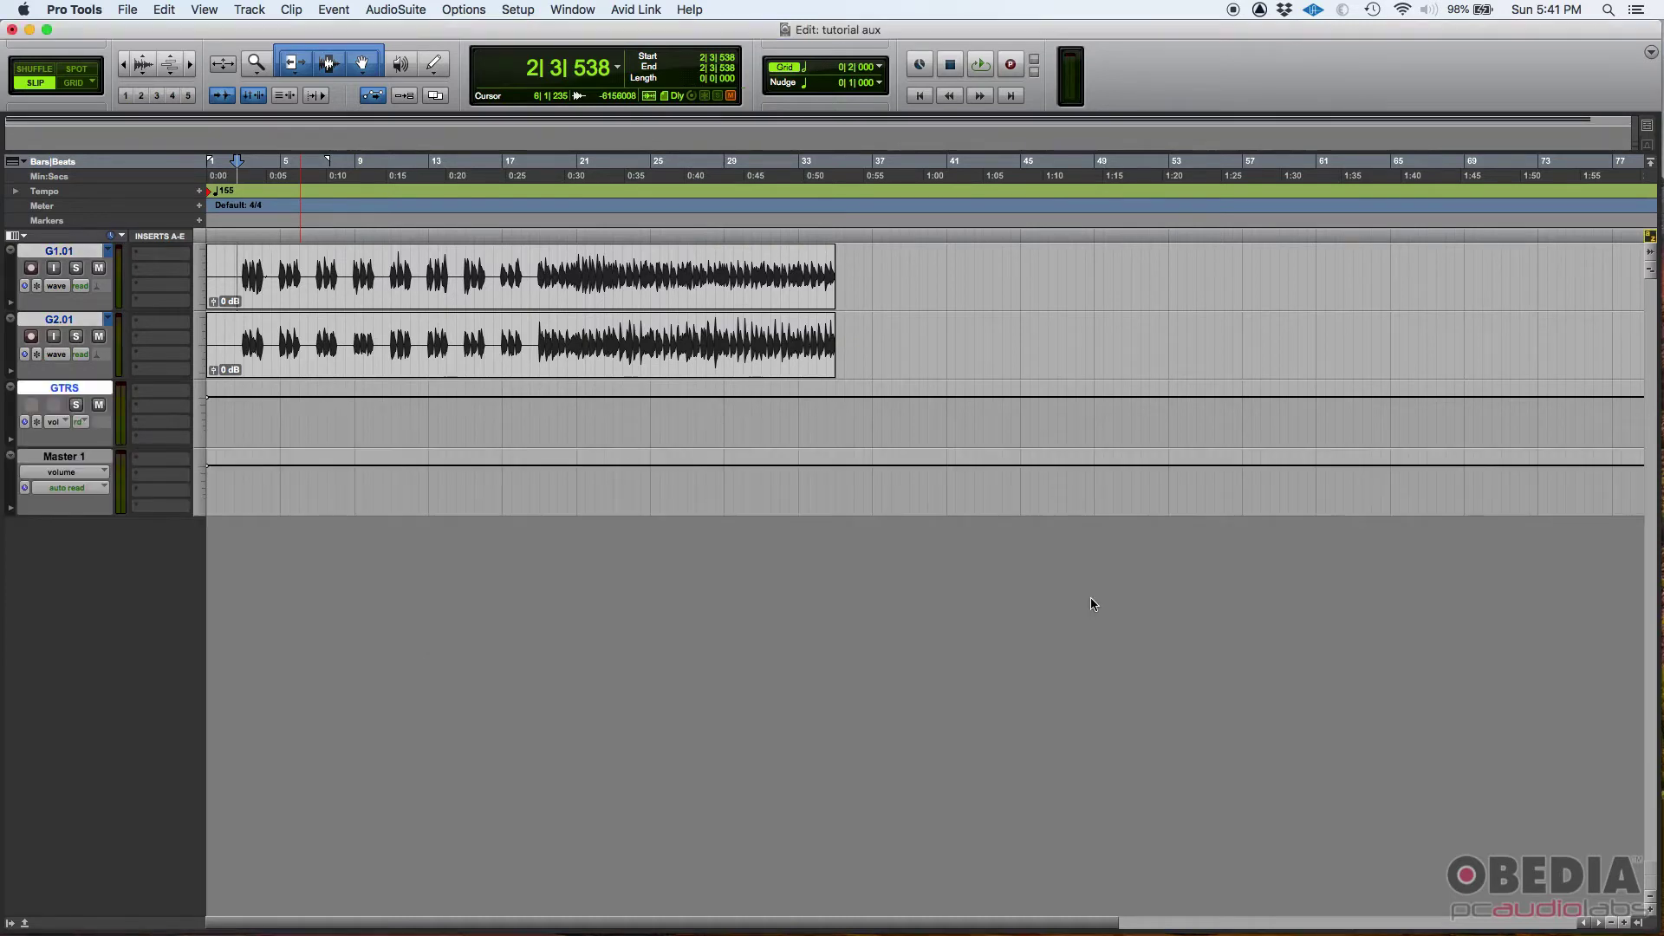
Switch to the Mix window and select the G1.01, G2.01 and GTRS tracks
key(super+equal)
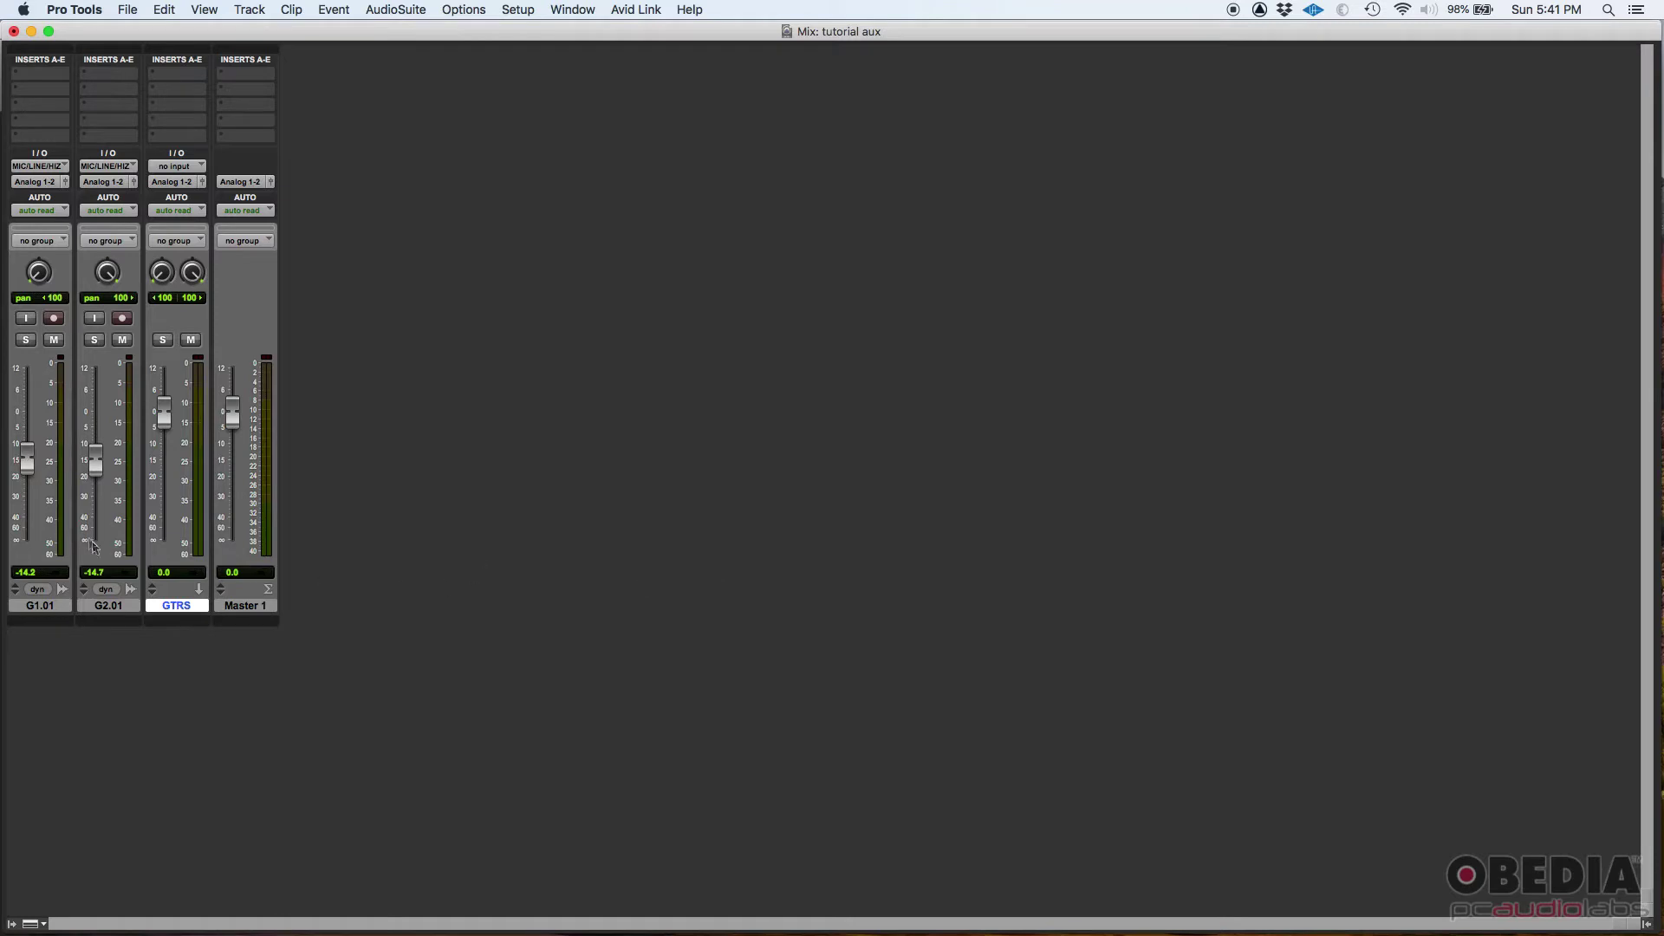
click(43, 609)
click(107, 608)
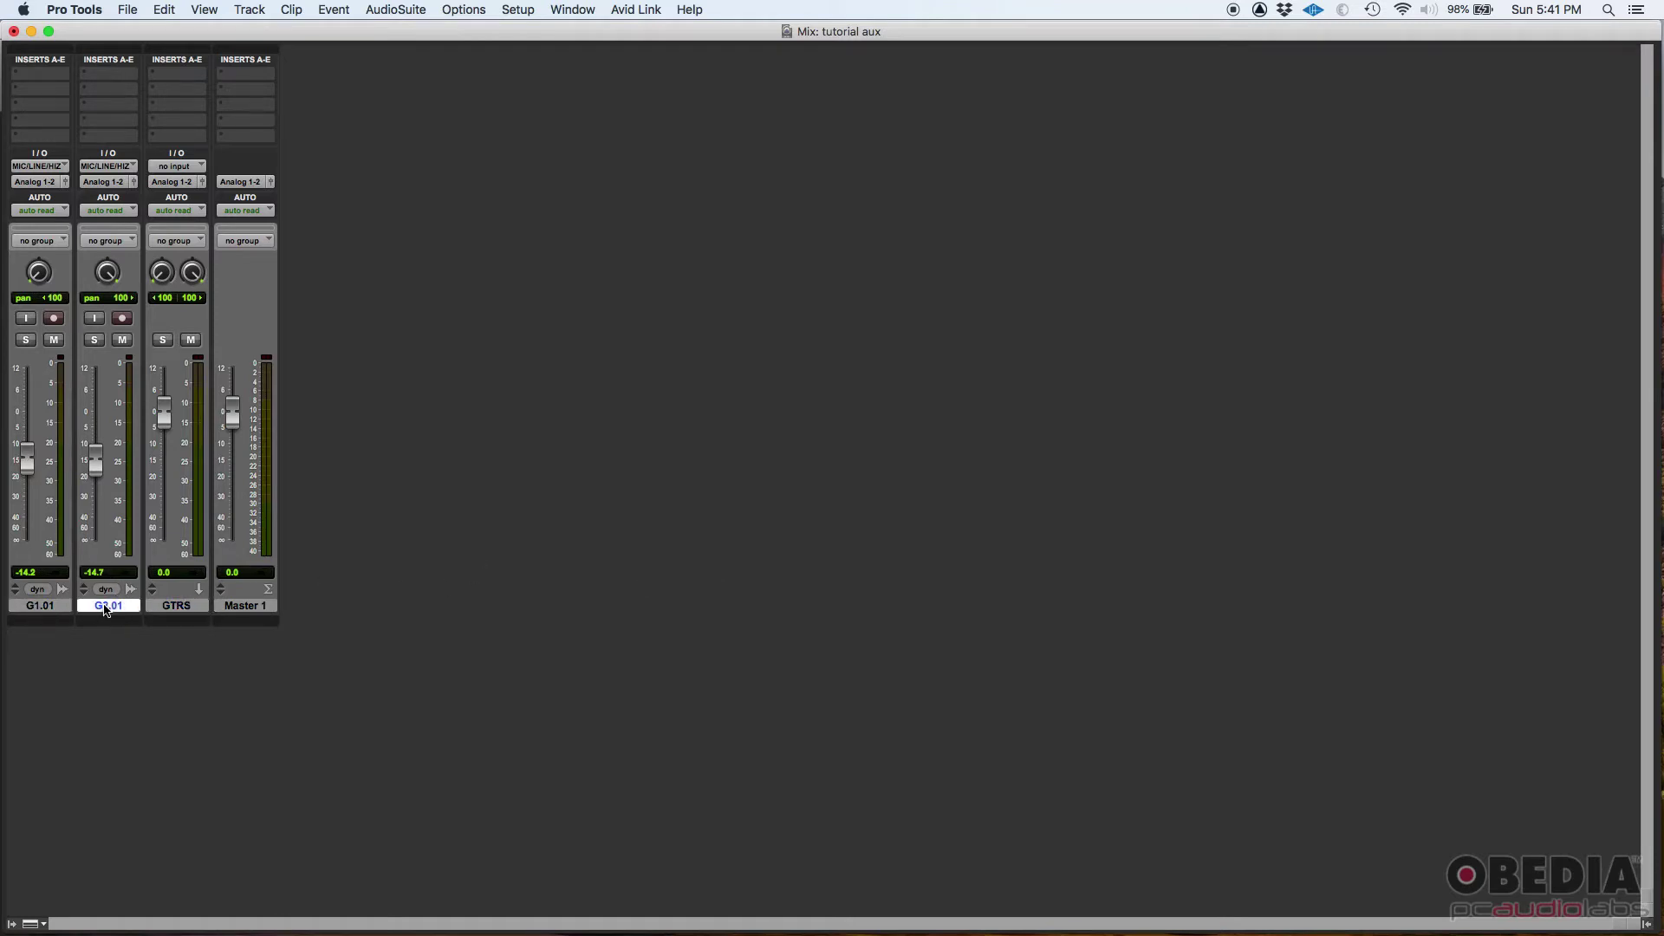
click(175, 608)
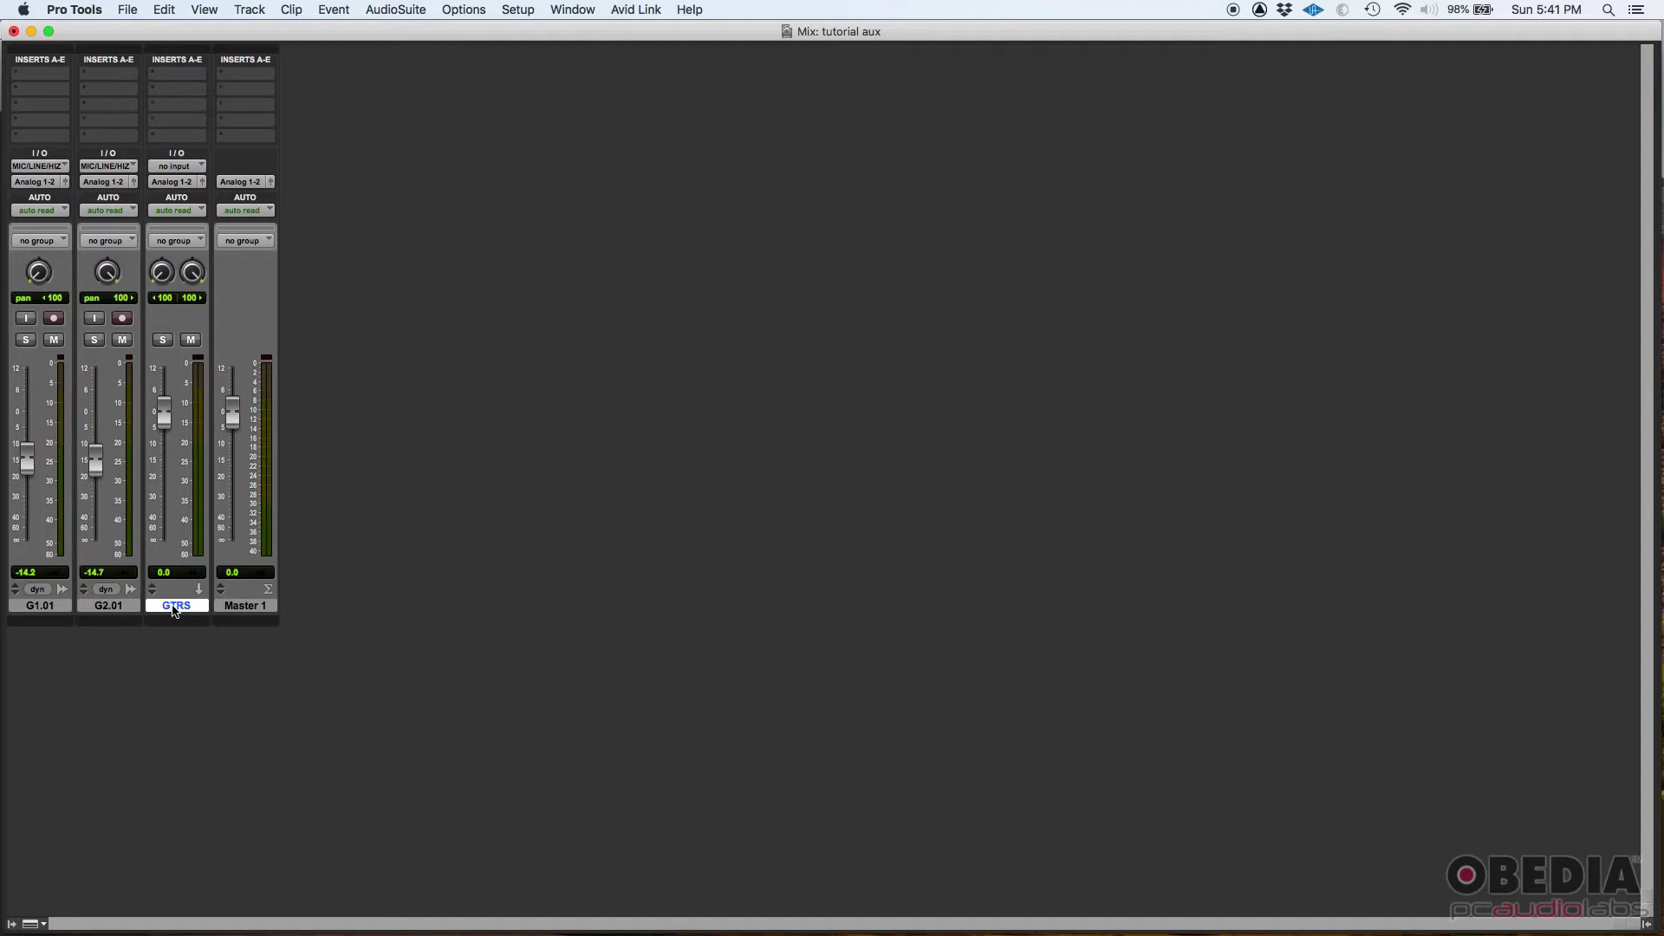
click(37, 608)
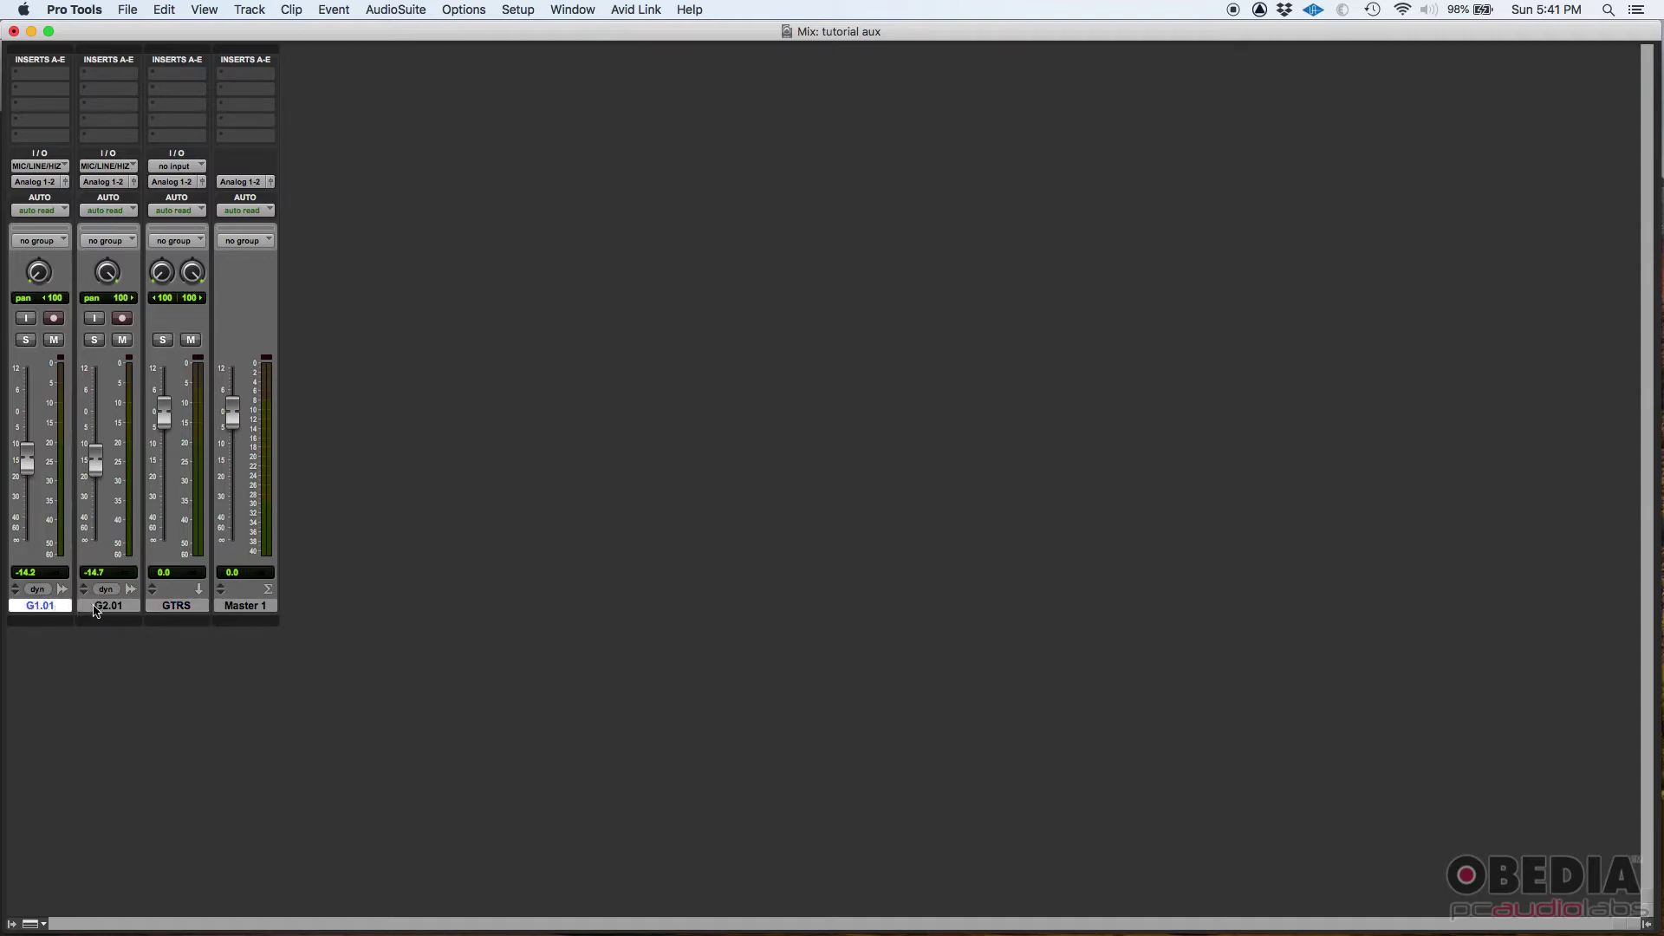
click(107, 608)
click(182, 608)
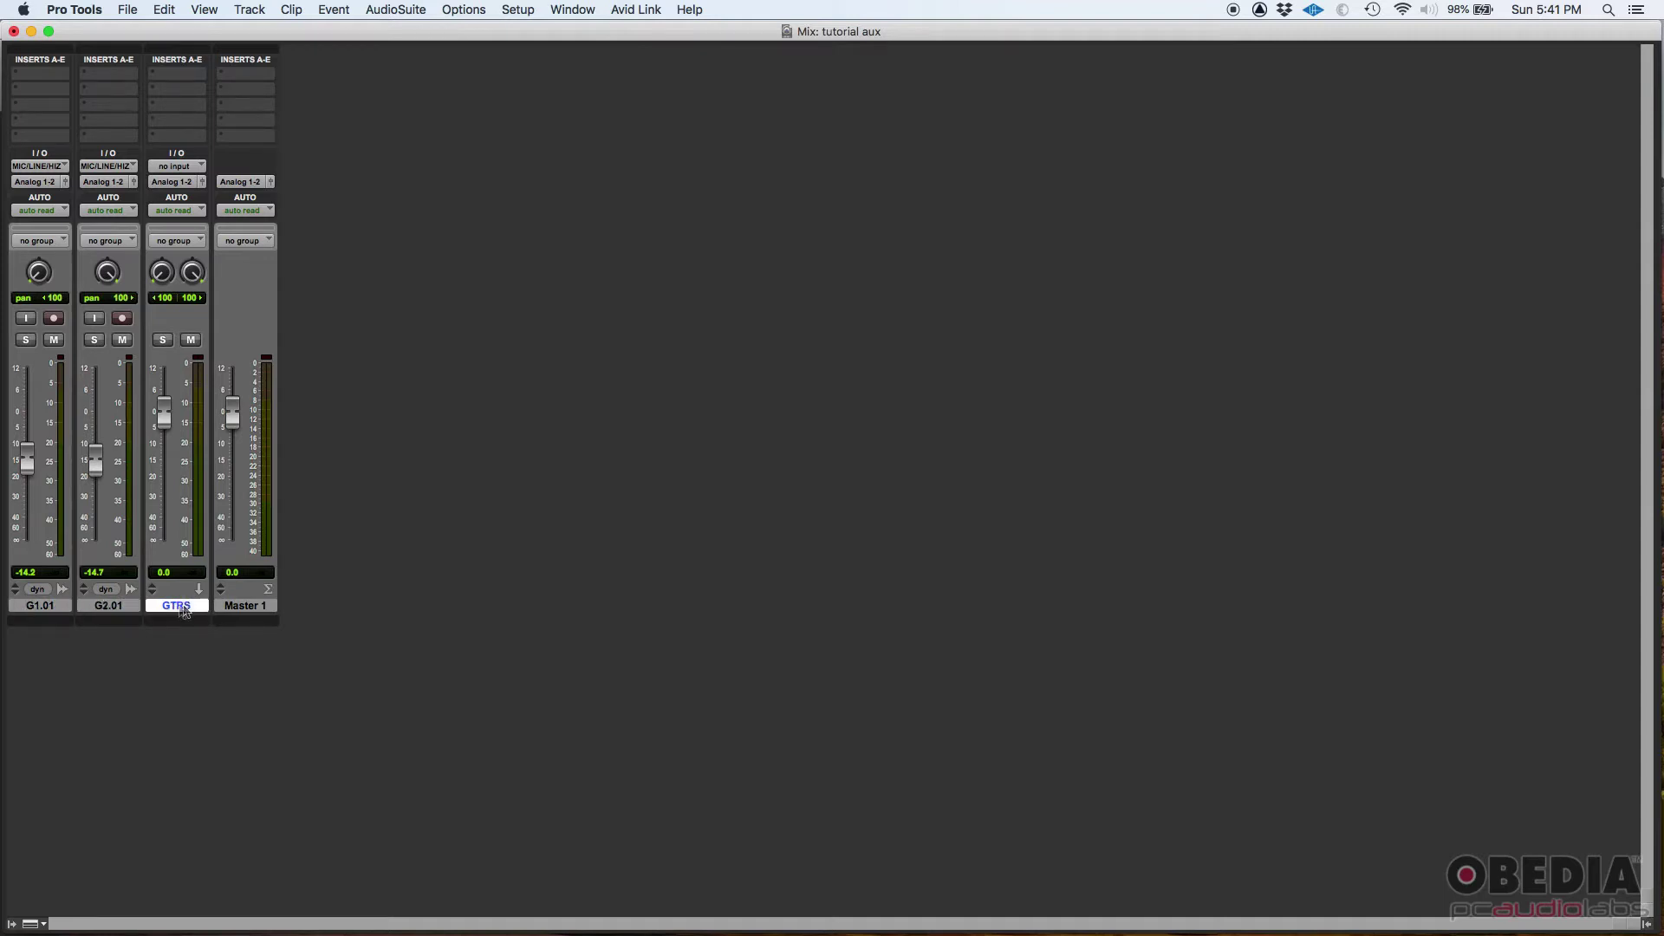
Route the outputs of G1.01 and G2.01 to Bus 13-14
click(39, 183)
mouse_move(45, 203)
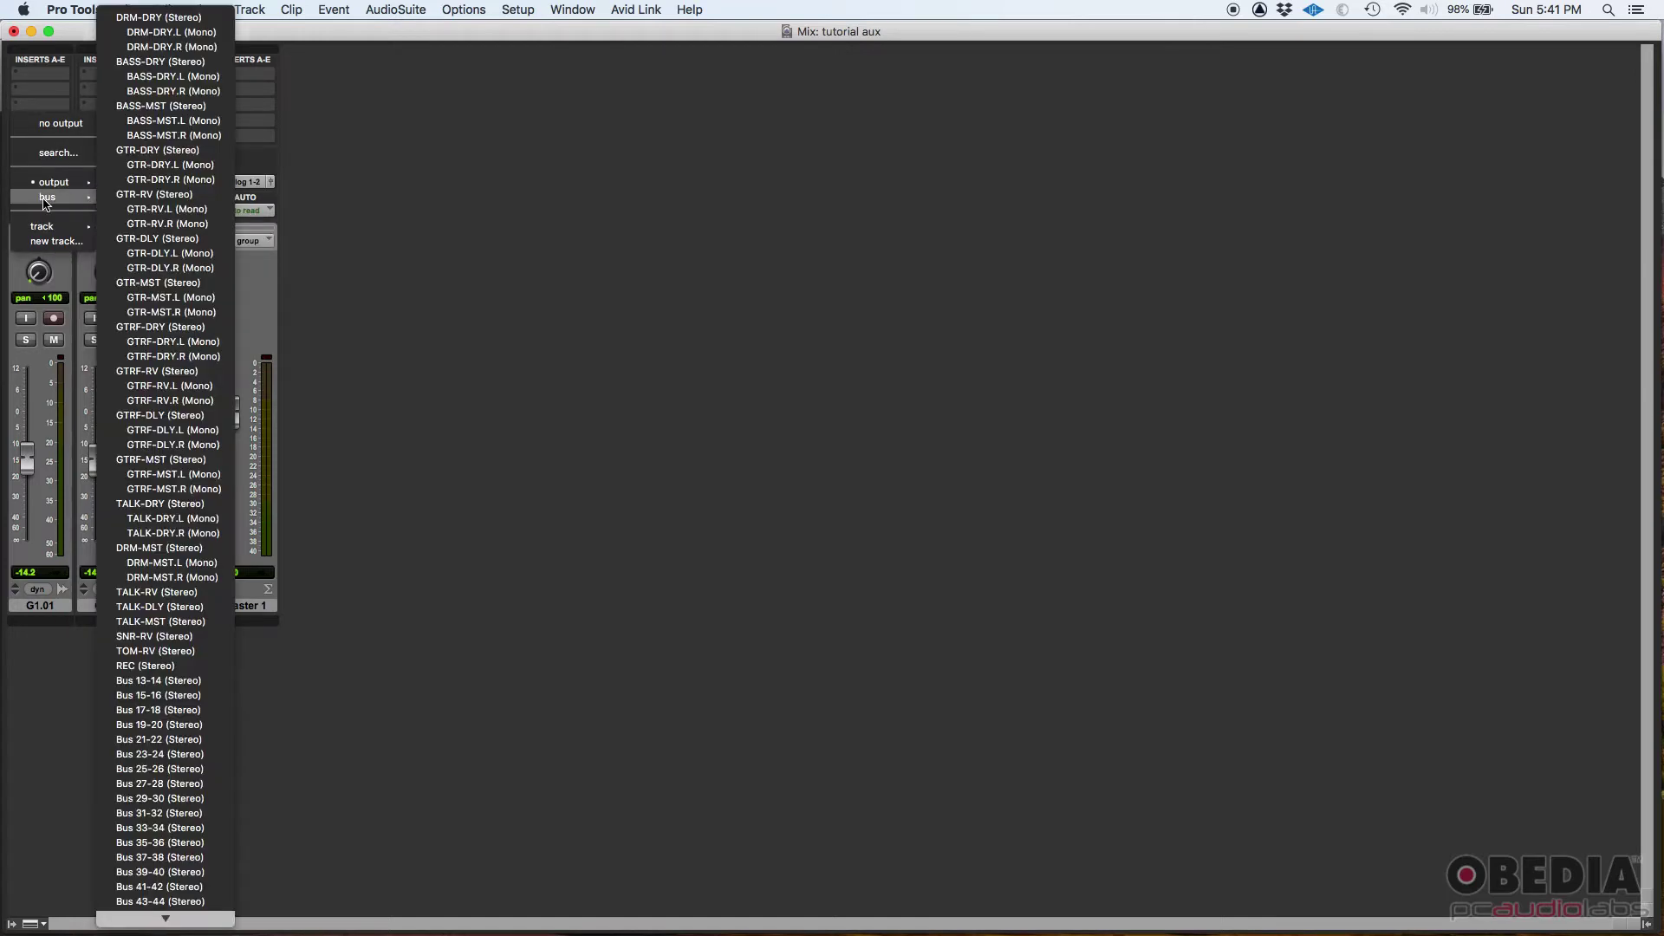
click(175, 681)
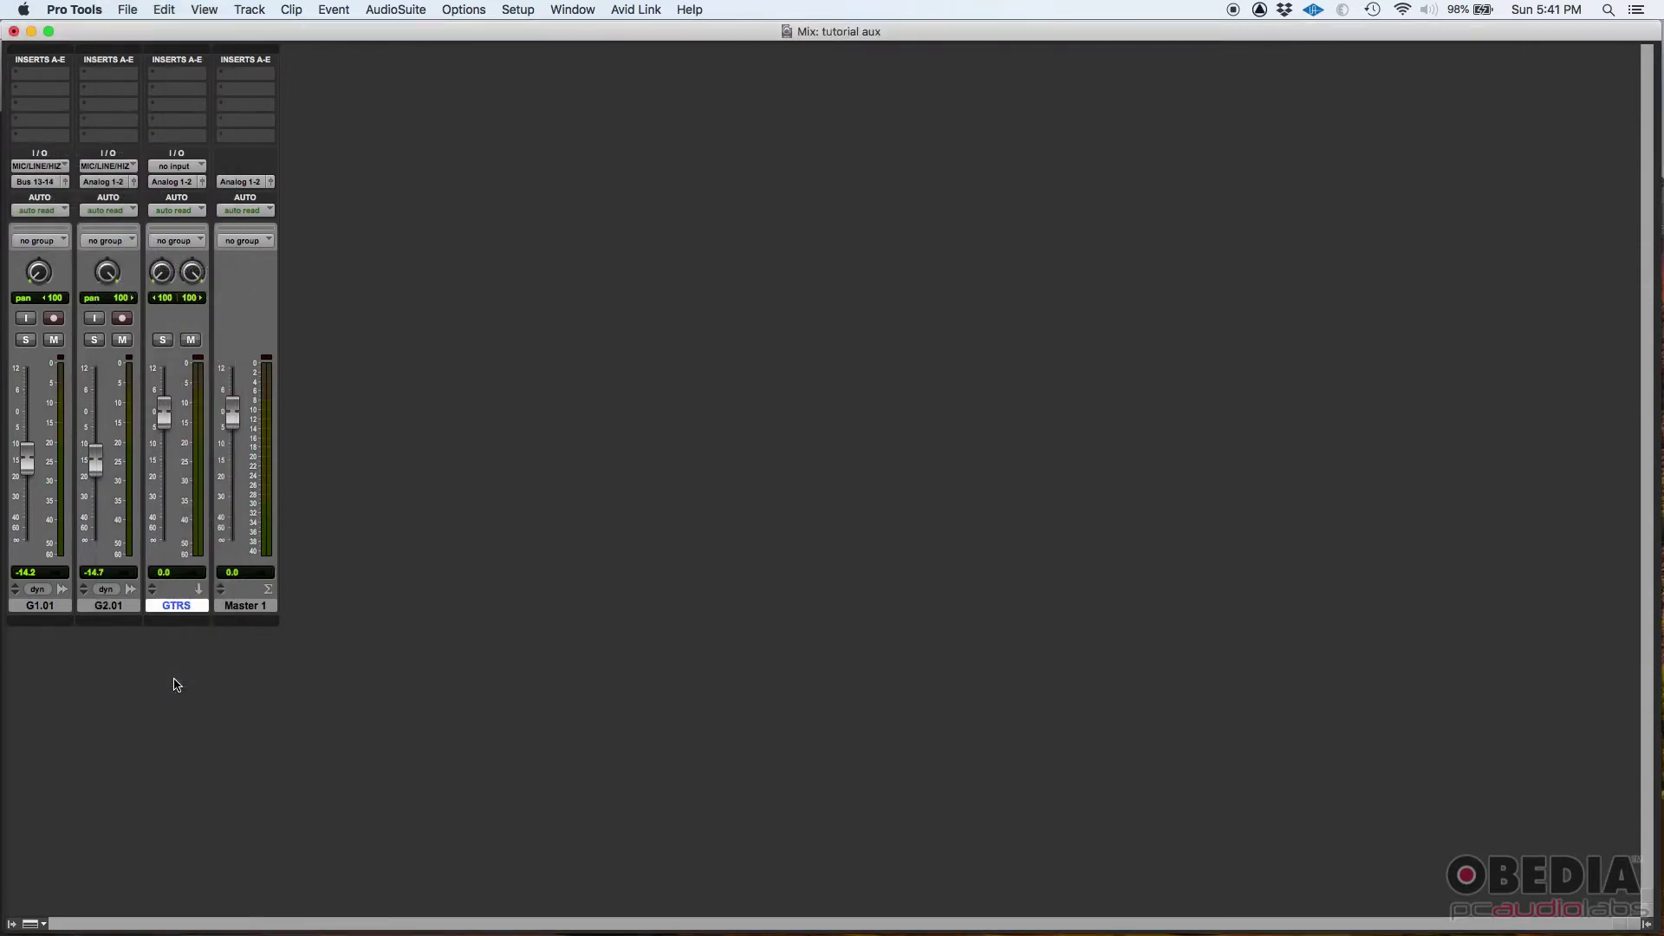
click(110, 182)
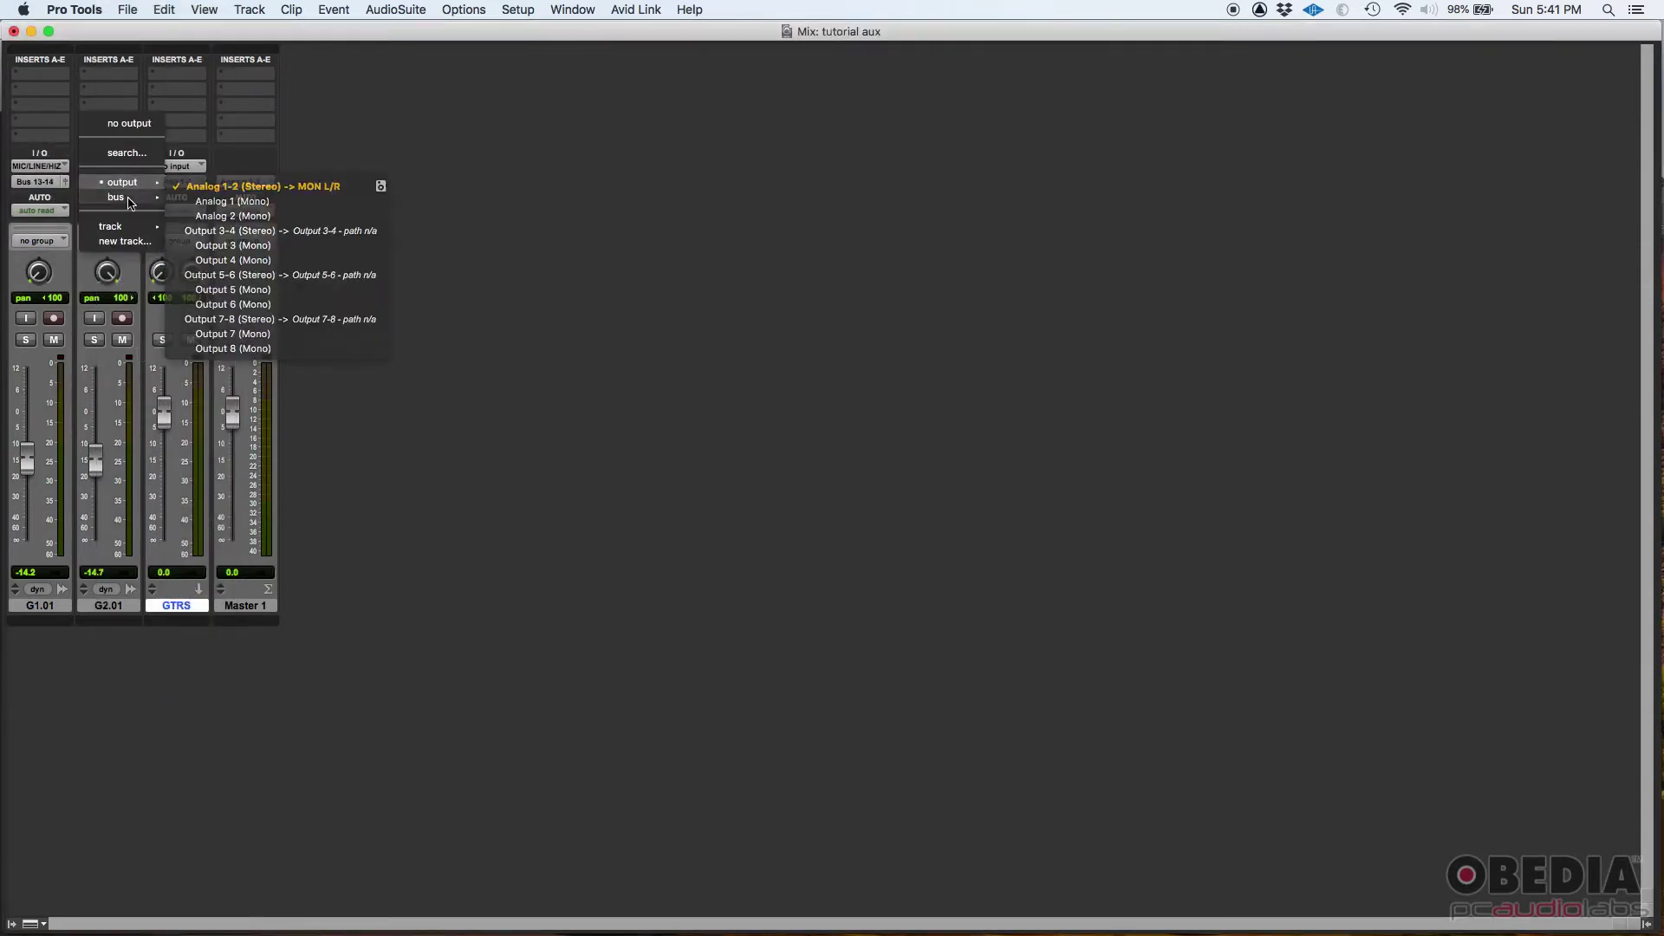
mouse_move(130, 197)
click(224, 681)
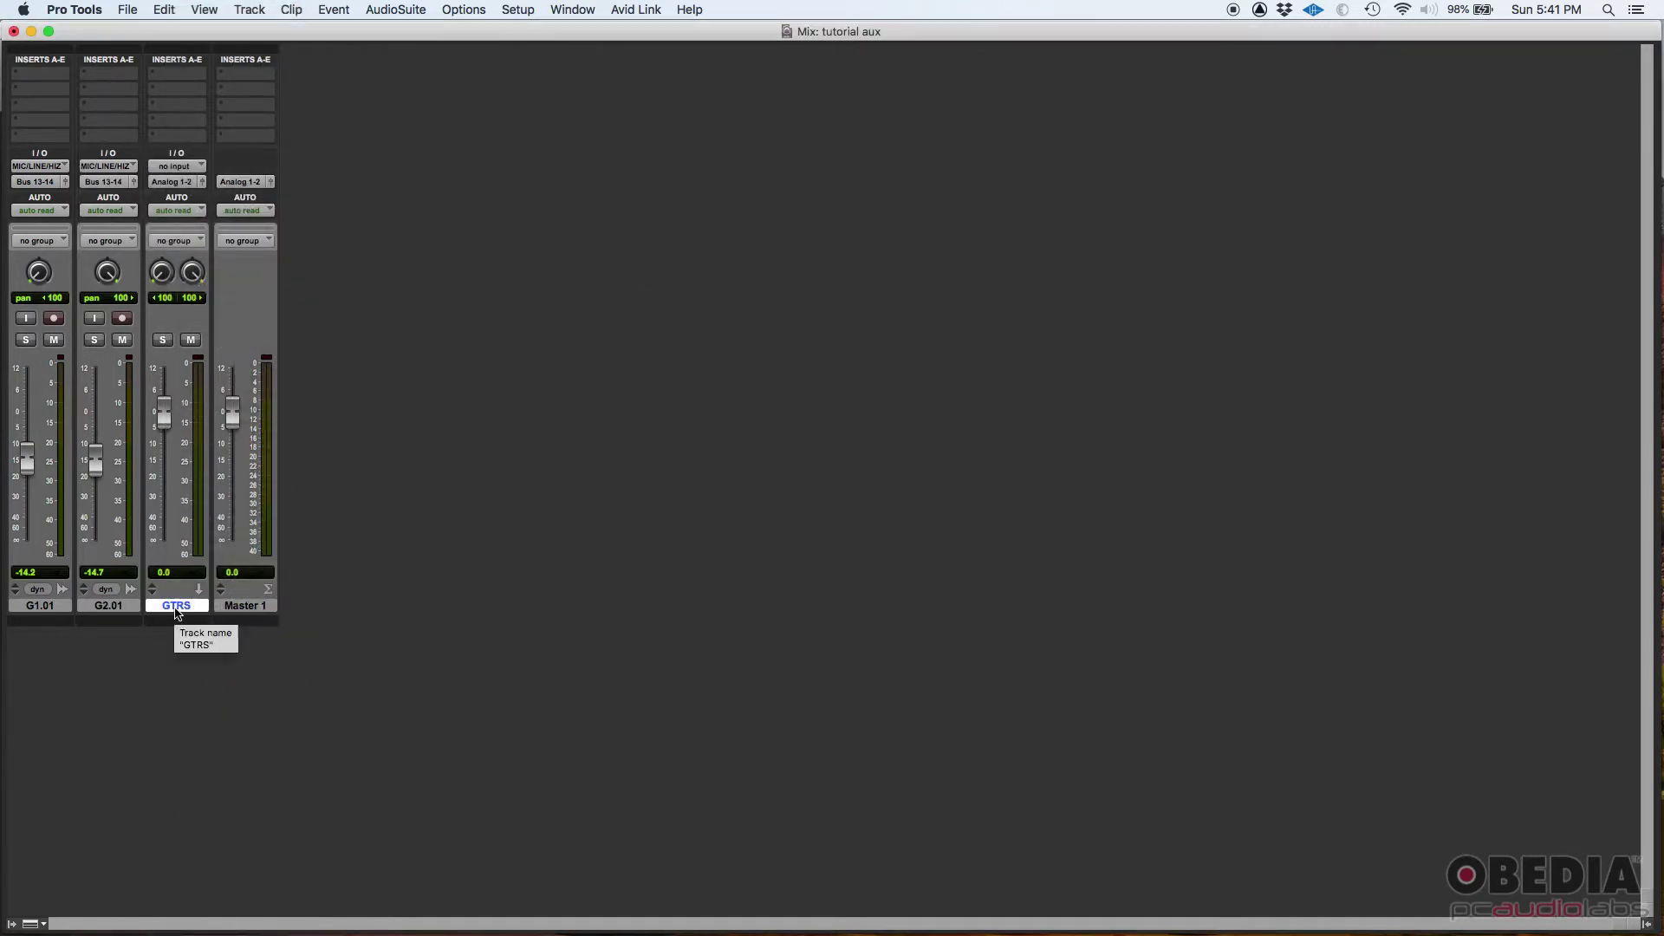
Set the GTRS input to Bus 13-14 and return to the Edit window
click(183, 168)
mouse_move(184, 182)
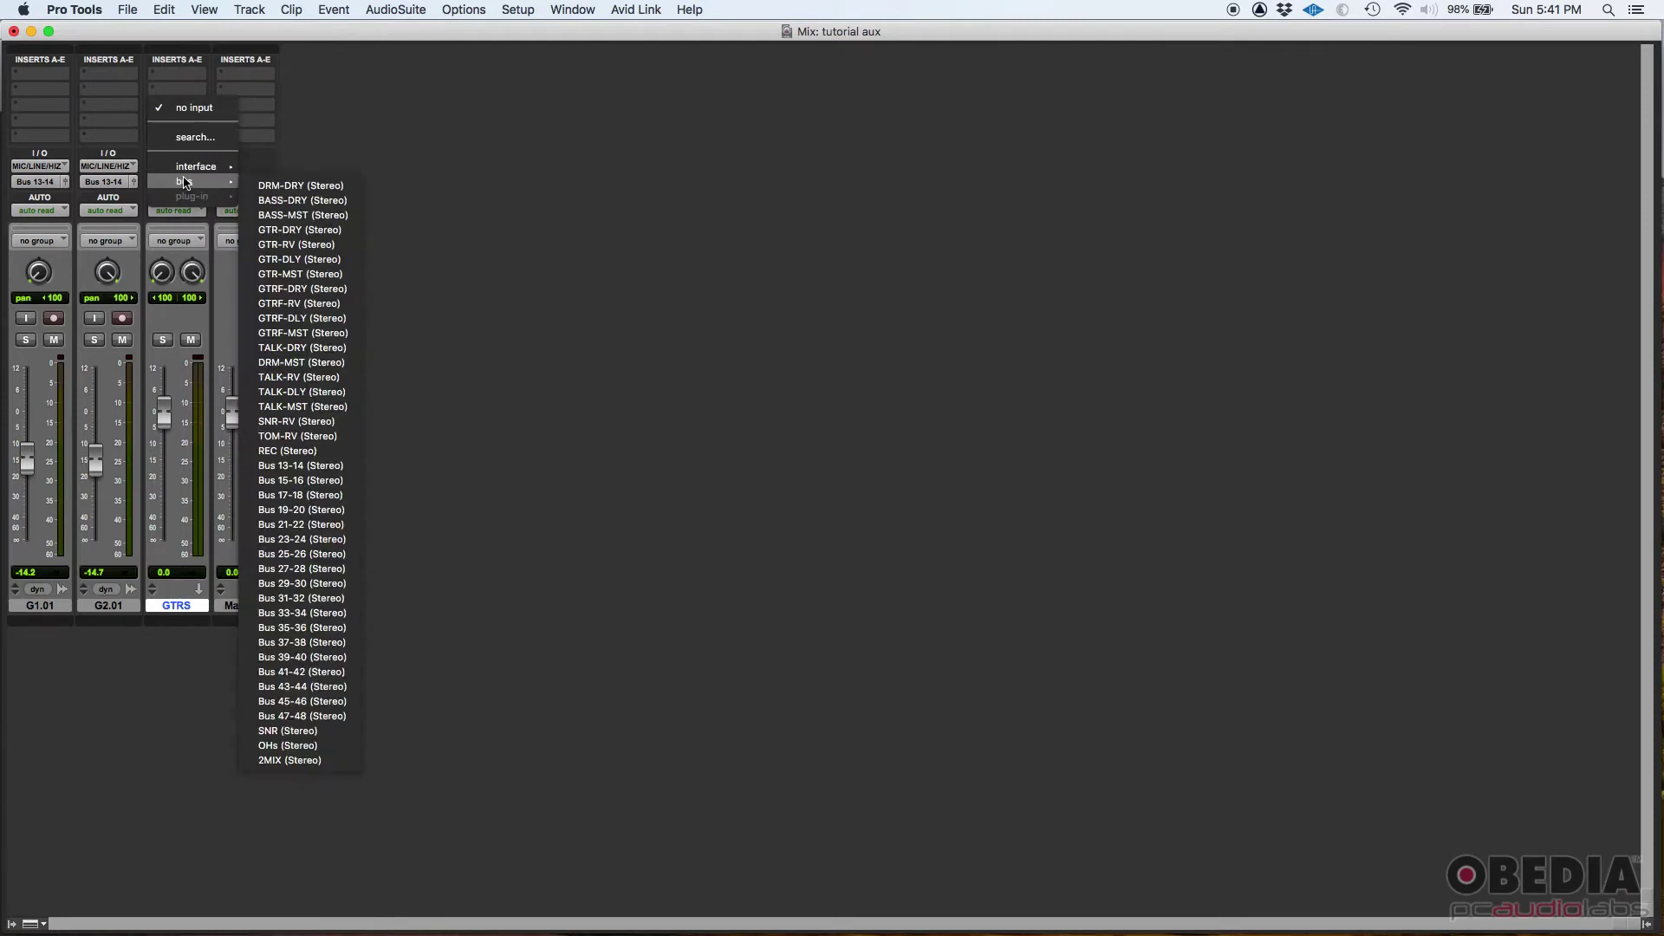
click(302, 467)
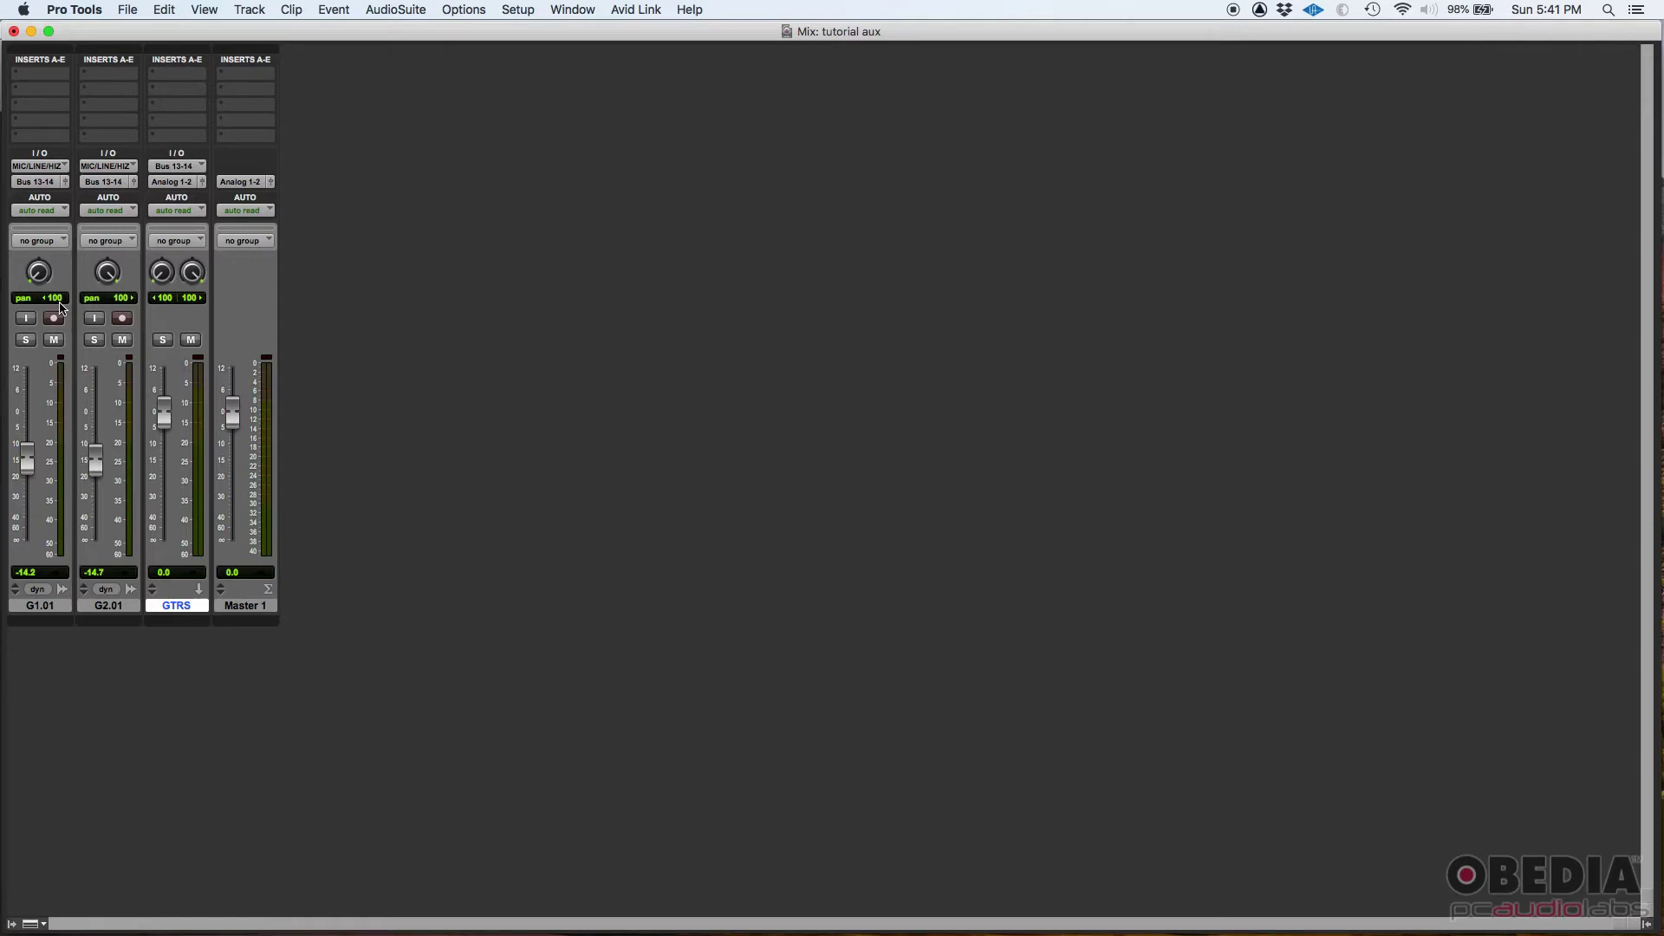
key(super+equal)
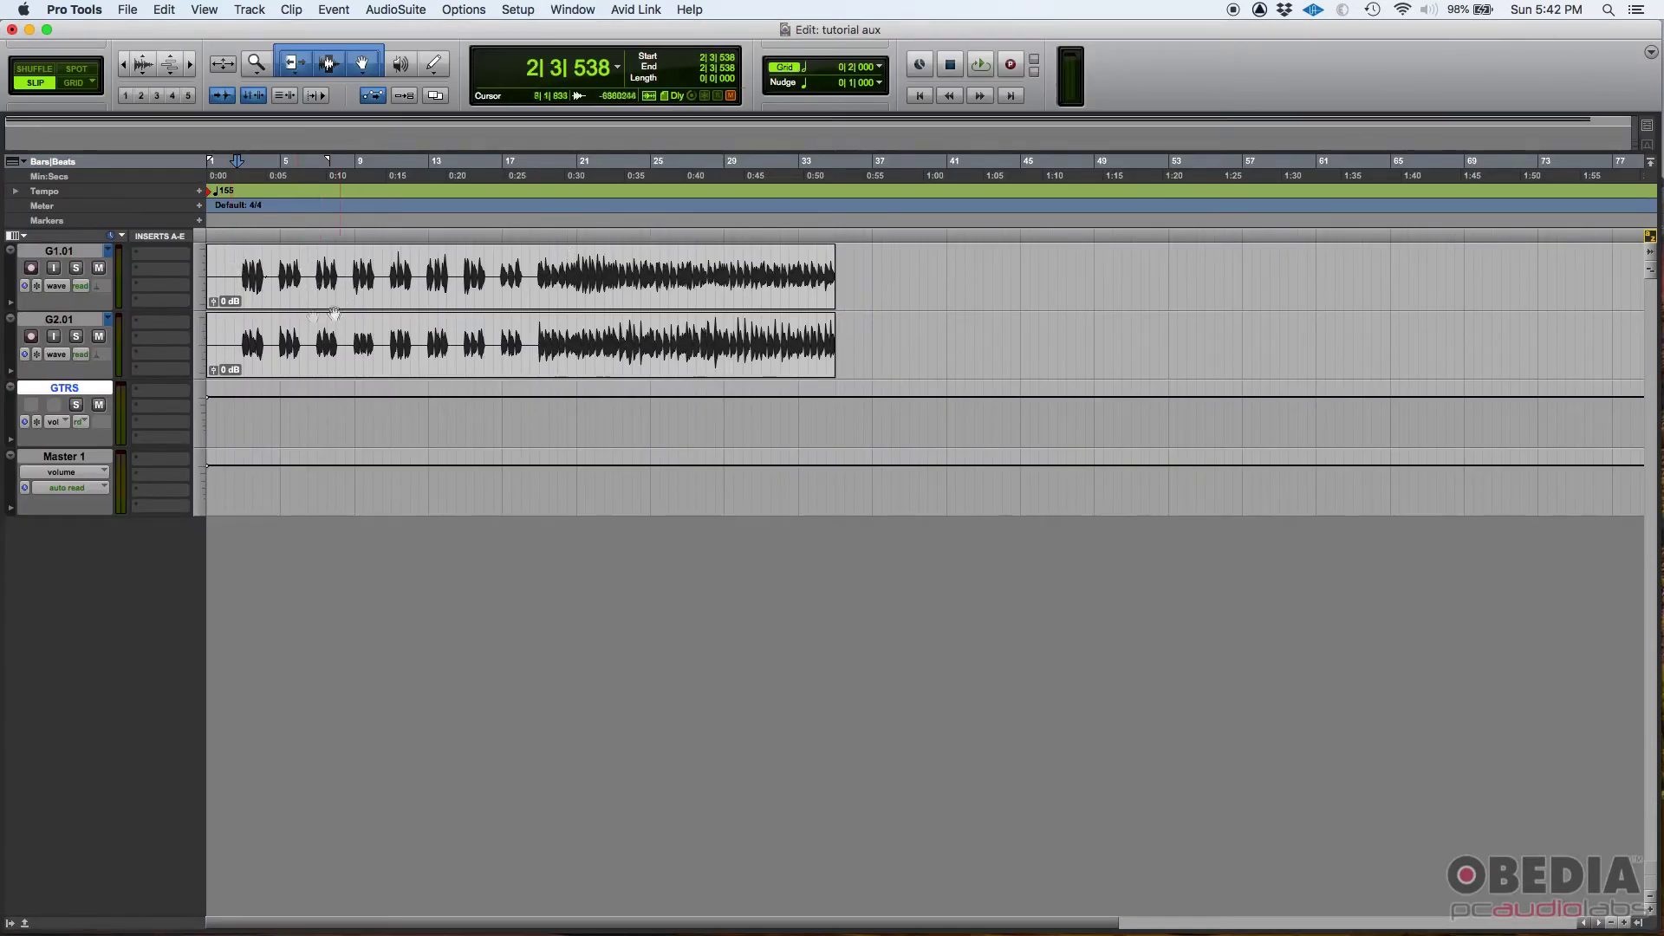
key(super+equal)
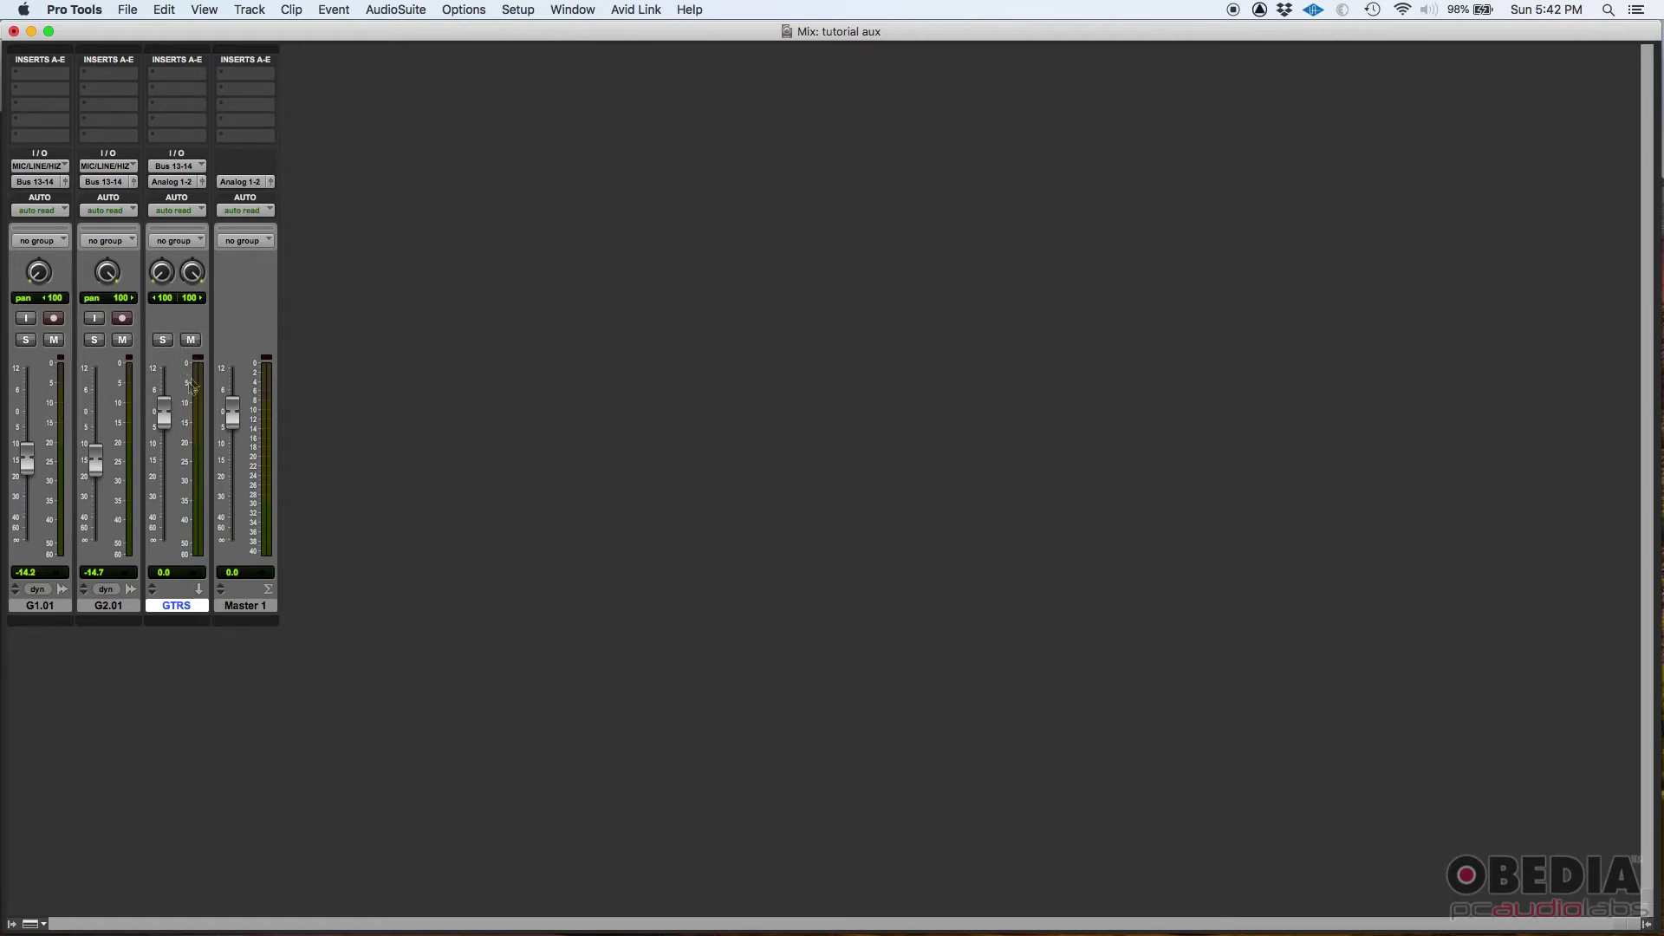
drag(164, 419, 167, 452)
alt+click(168, 468)
key(super+equal)
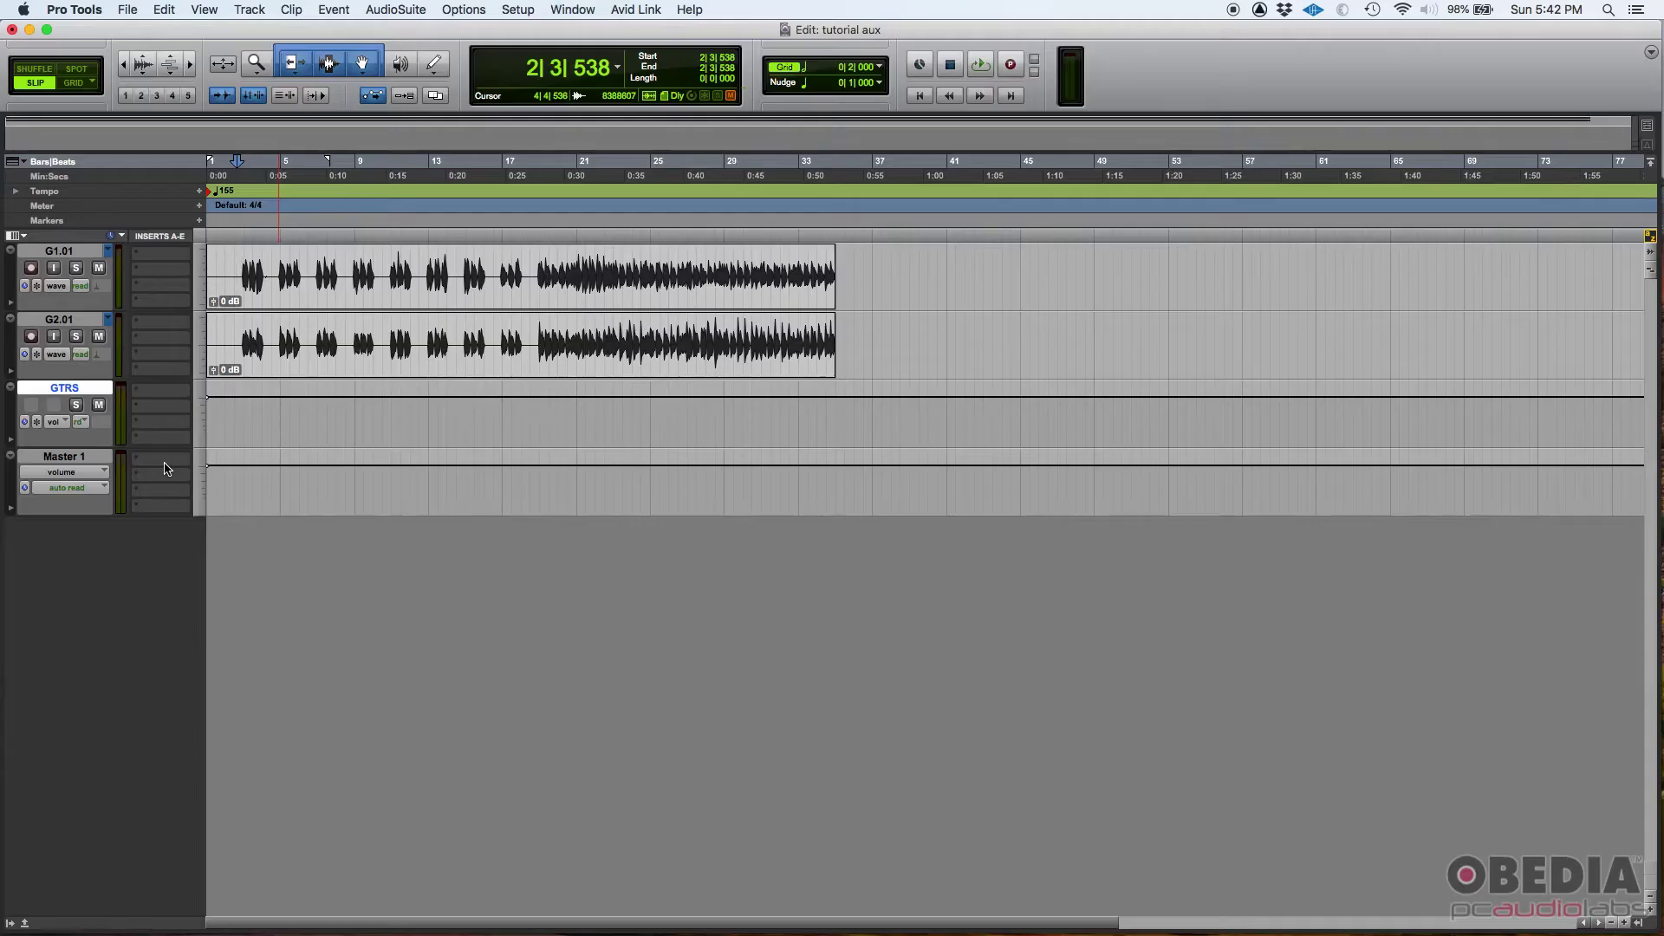
click(241, 266)
key(space)
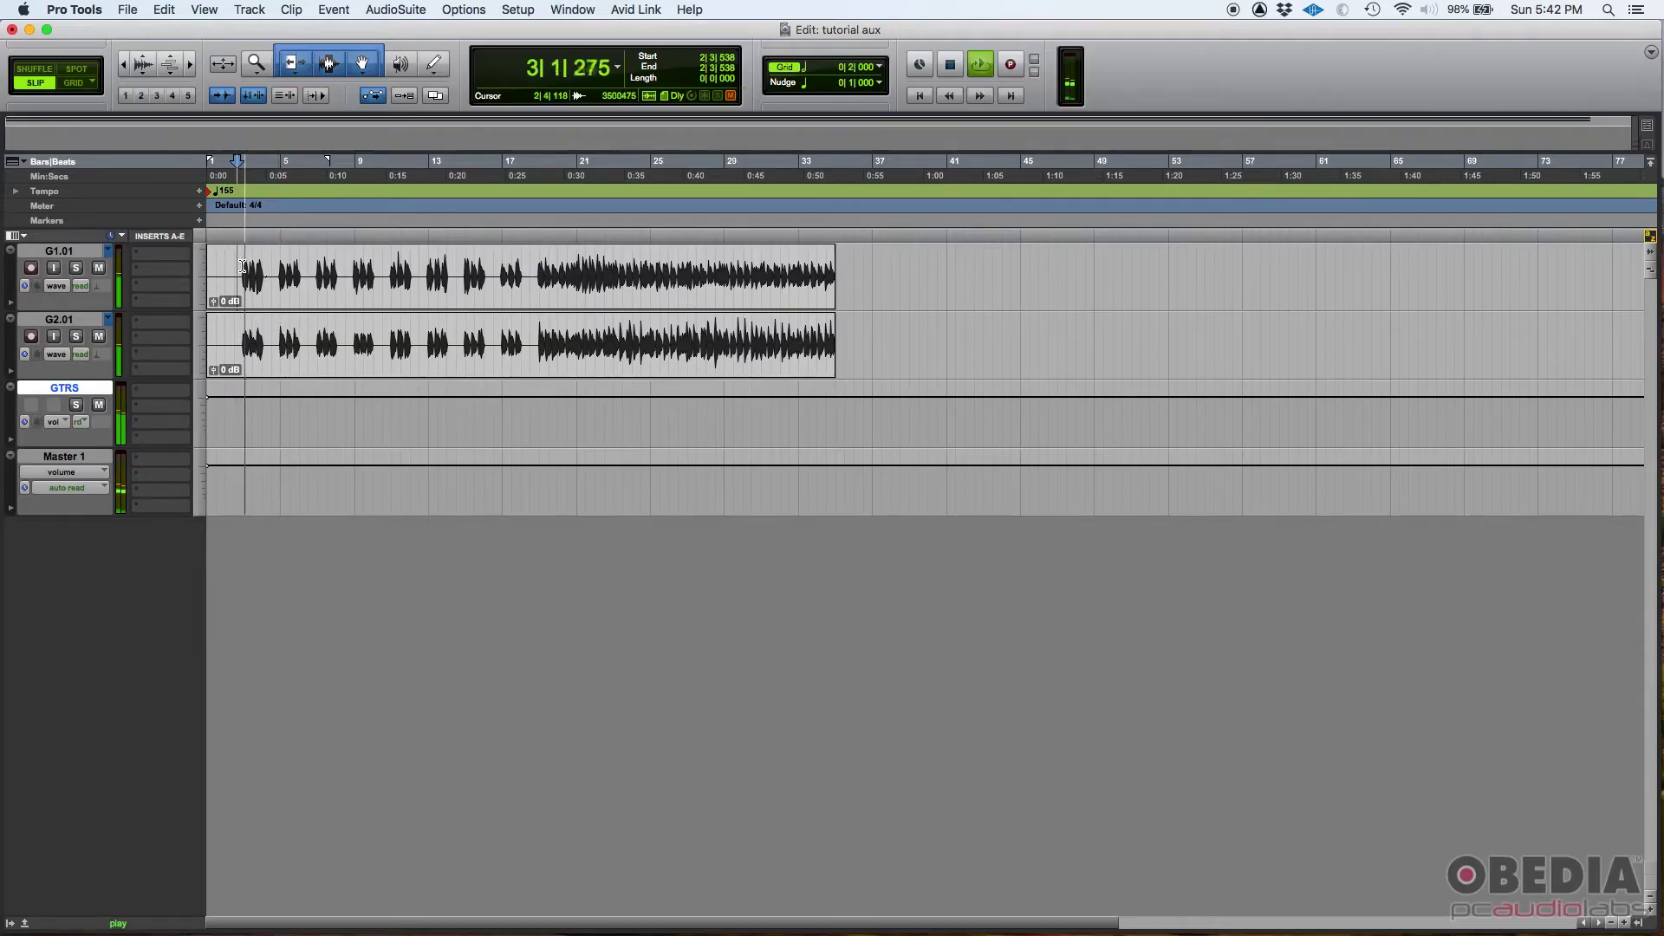
key(super+equal)
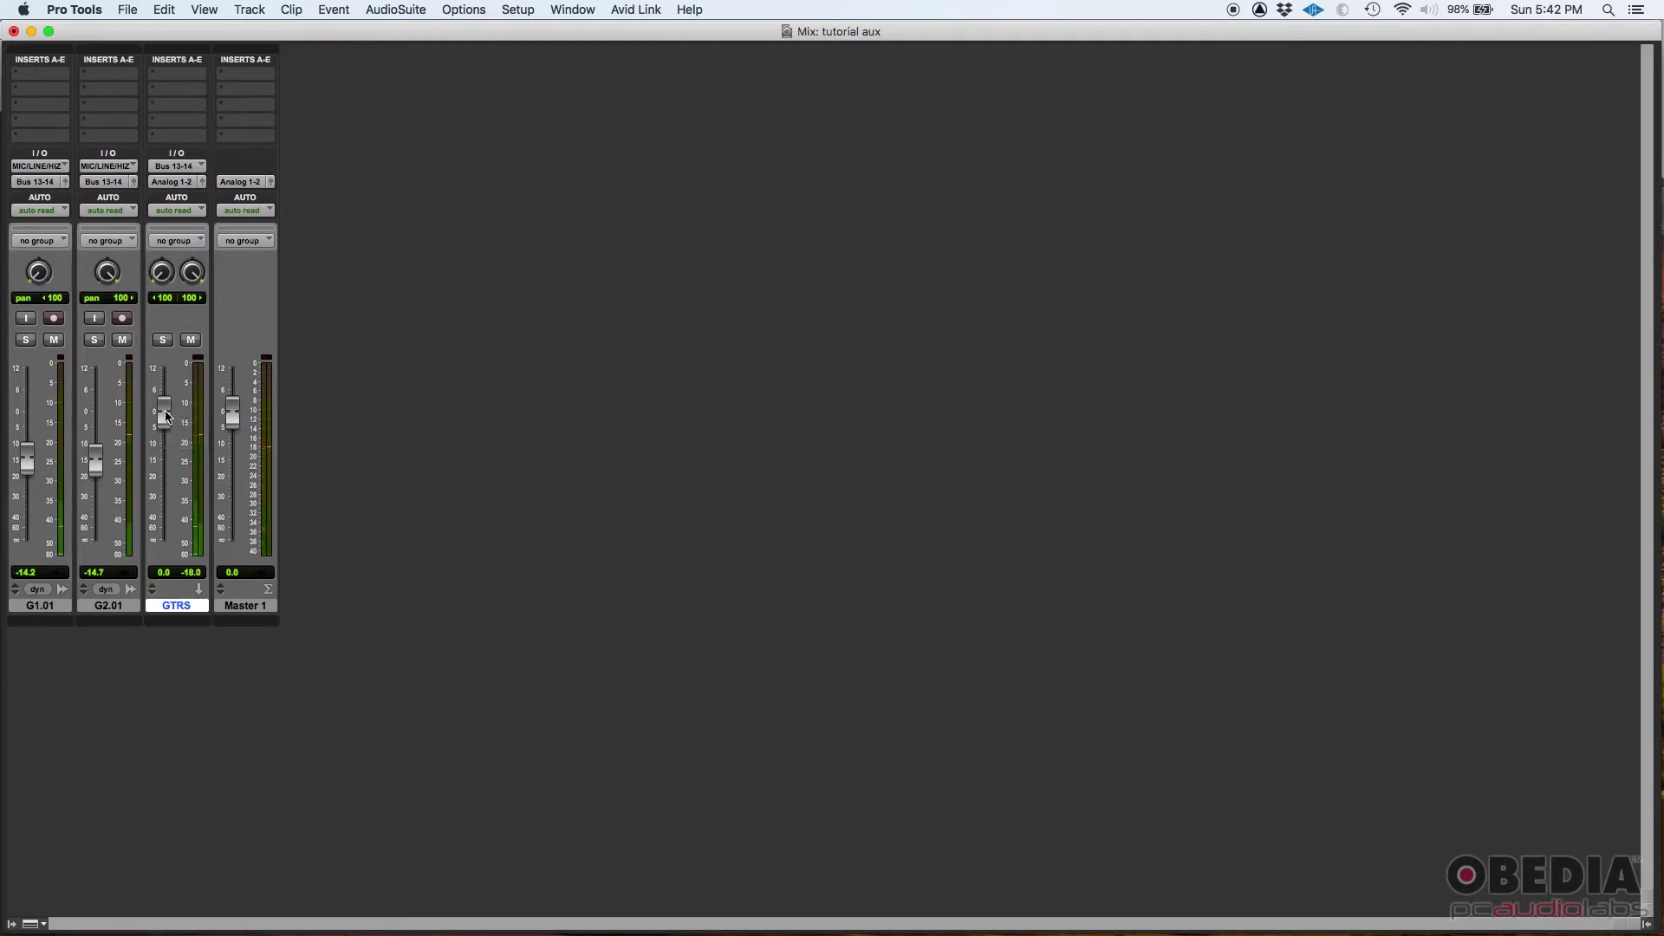
drag(171, 420, 165, 479)
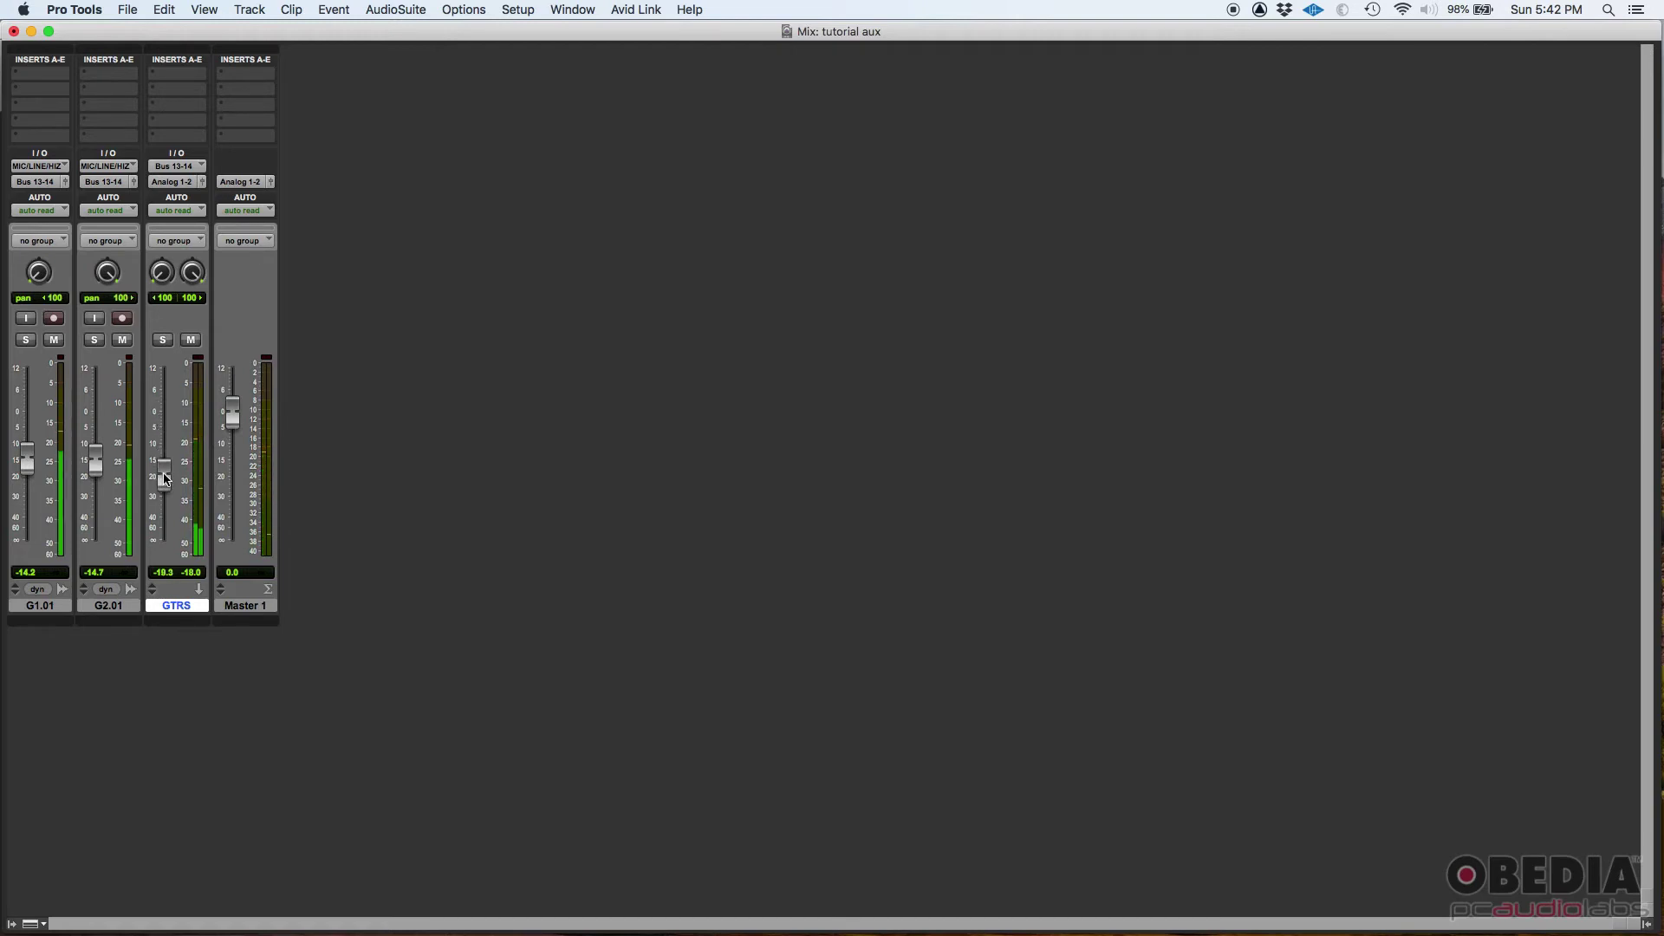
drag(163, 475, 163, 418)
key(super+equal)
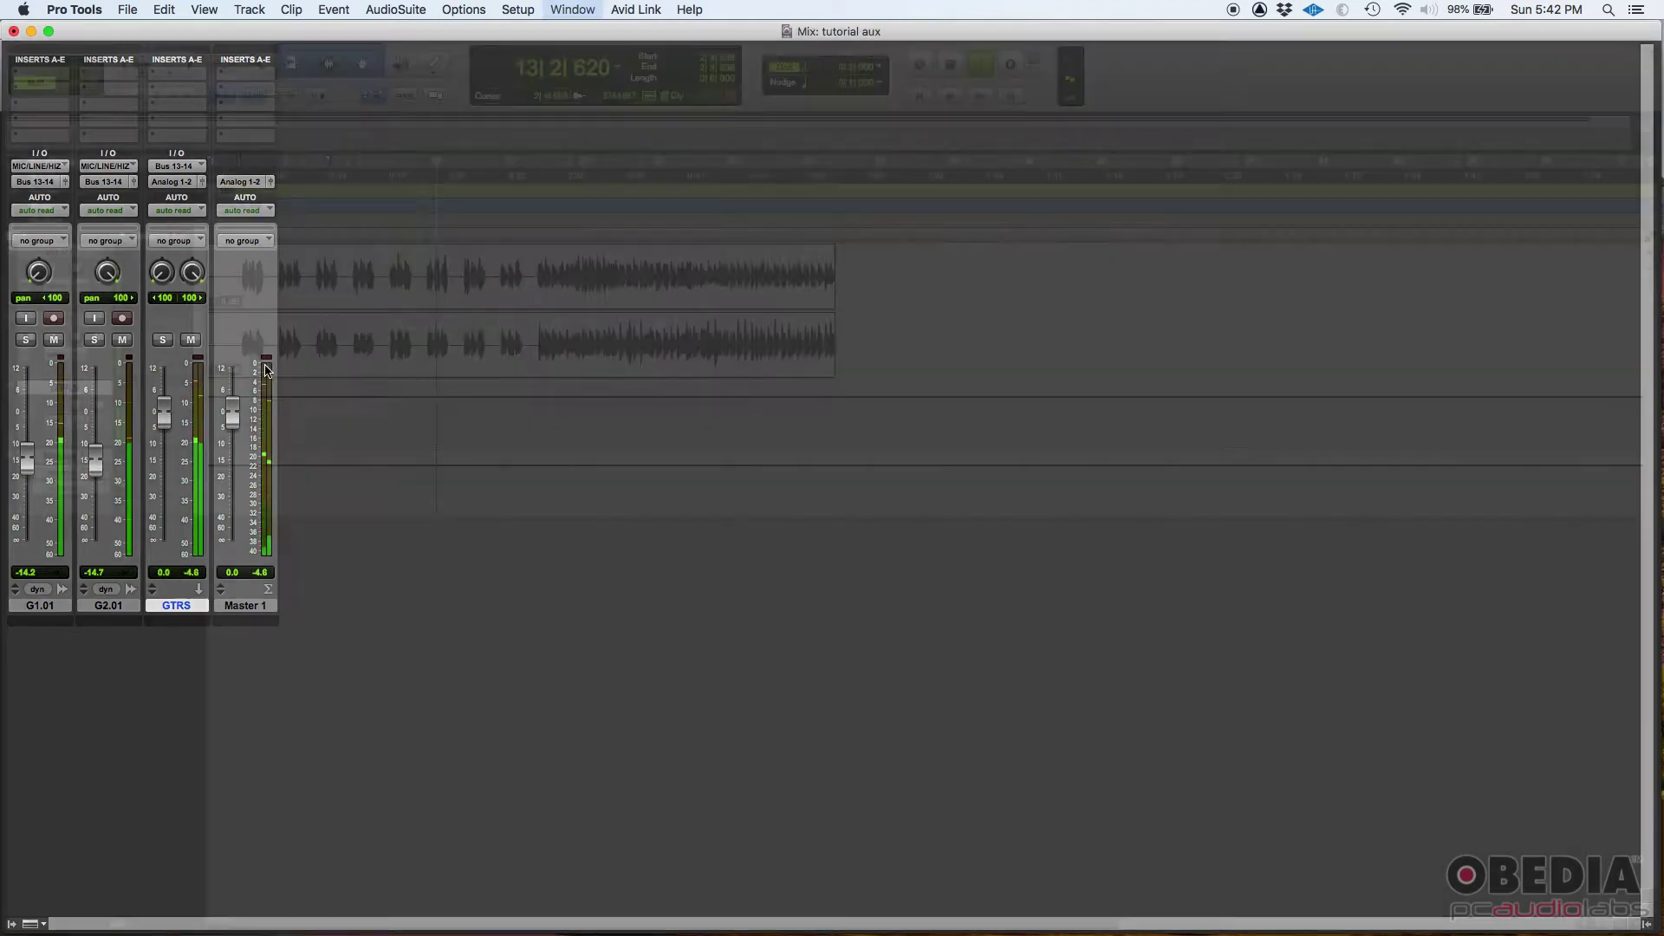
key(space)
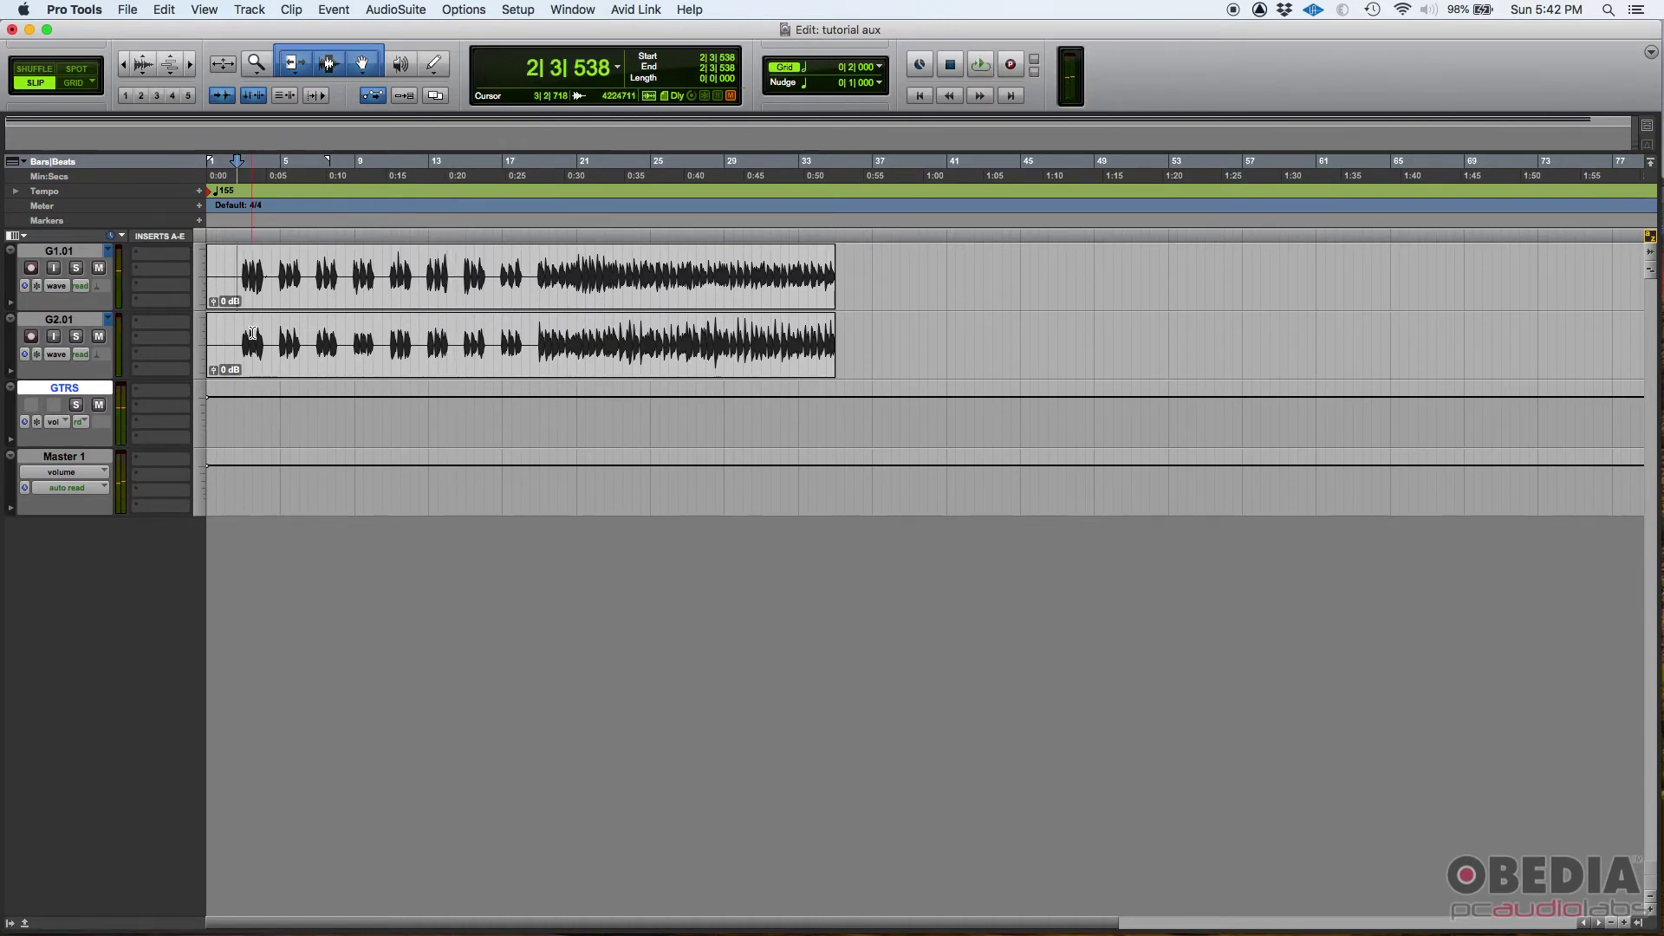
key(super+equal)
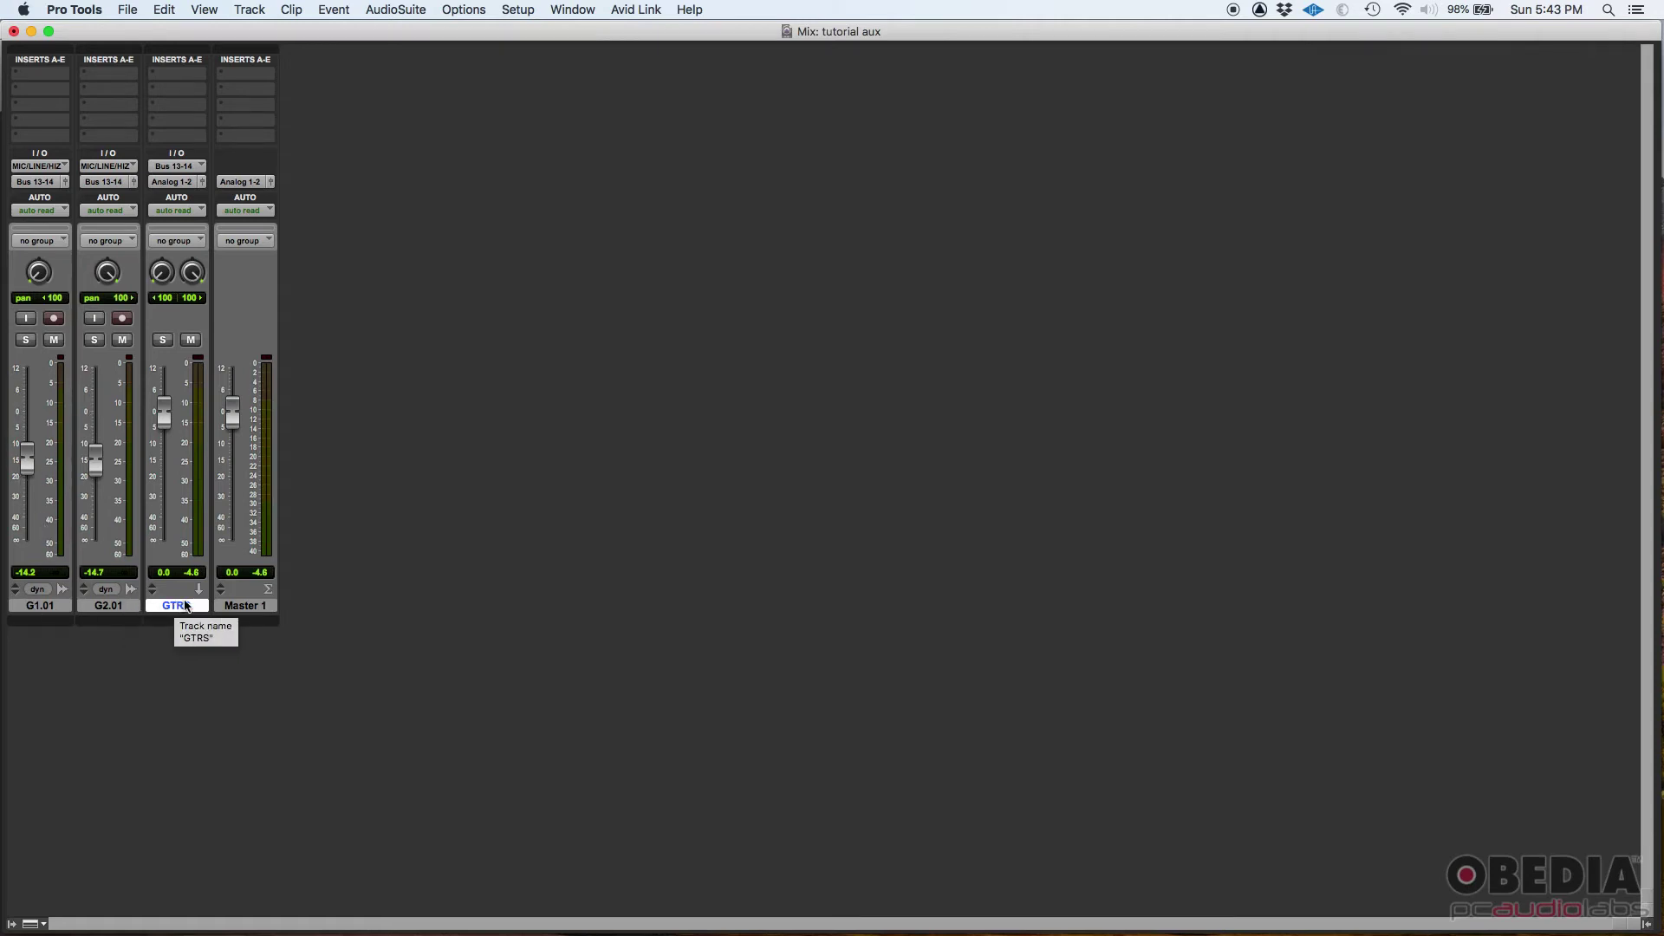
Select the G2.01 and G1.01 tracks in the Mix window
click(121, 607)
click(49, 607)
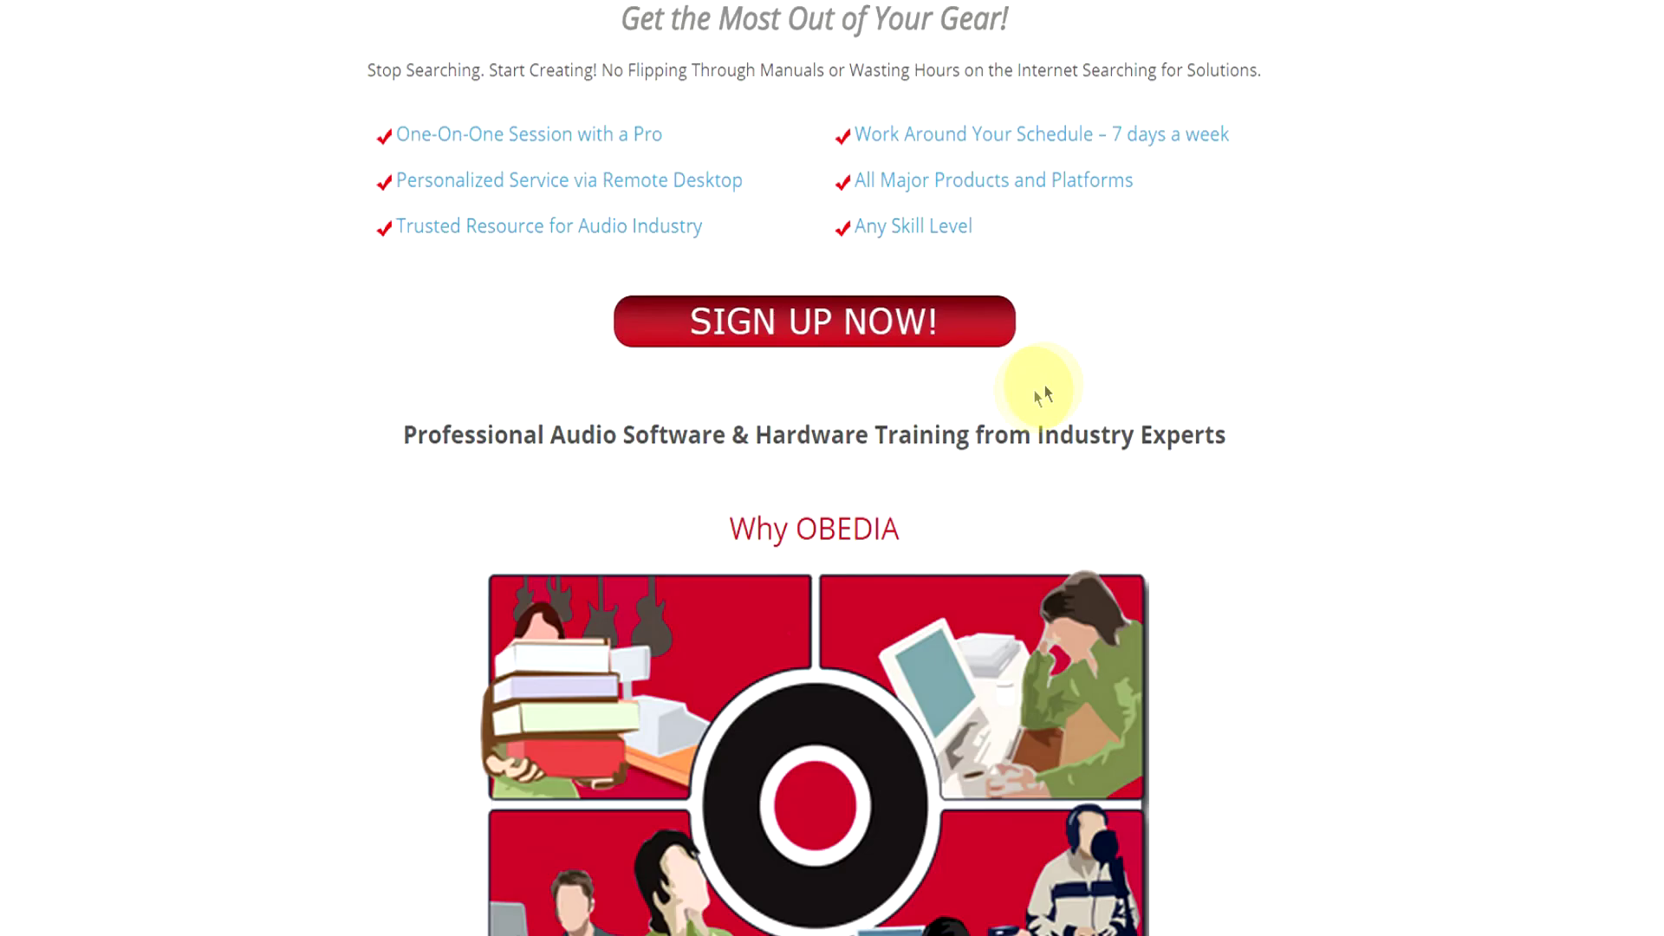
Scroll down to Rates and Services and choose SIGN UP NOW for the Get Started form
scroll(988, 416, down, 15)
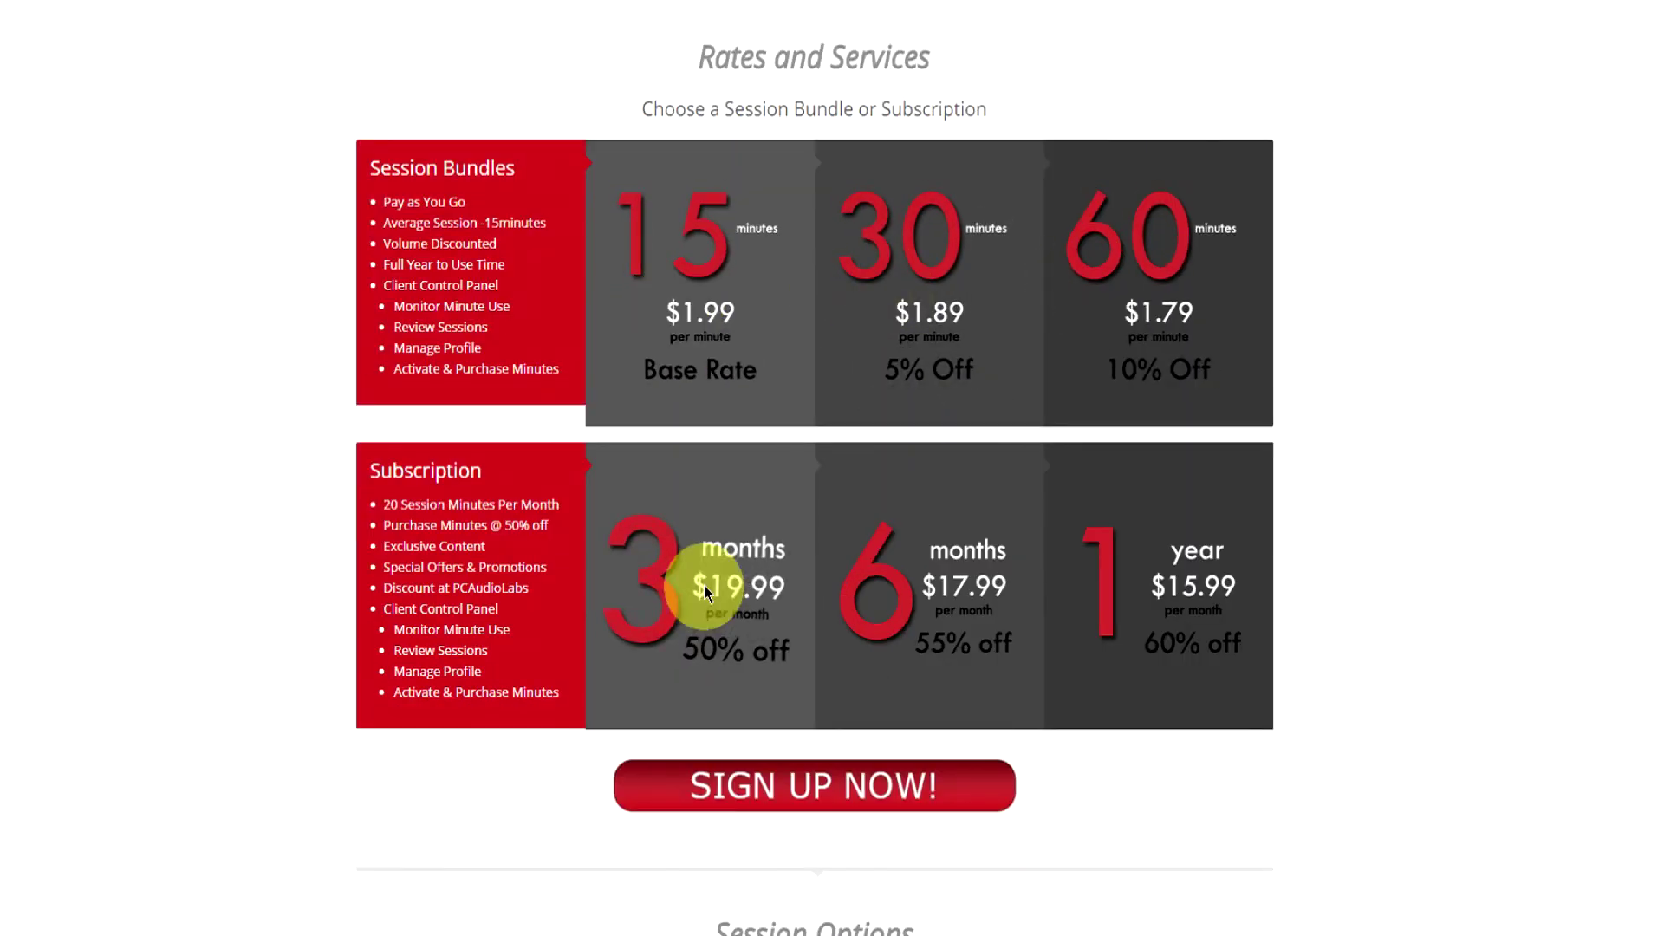
scroll(997, 589, down, 2)
click(854, 579)
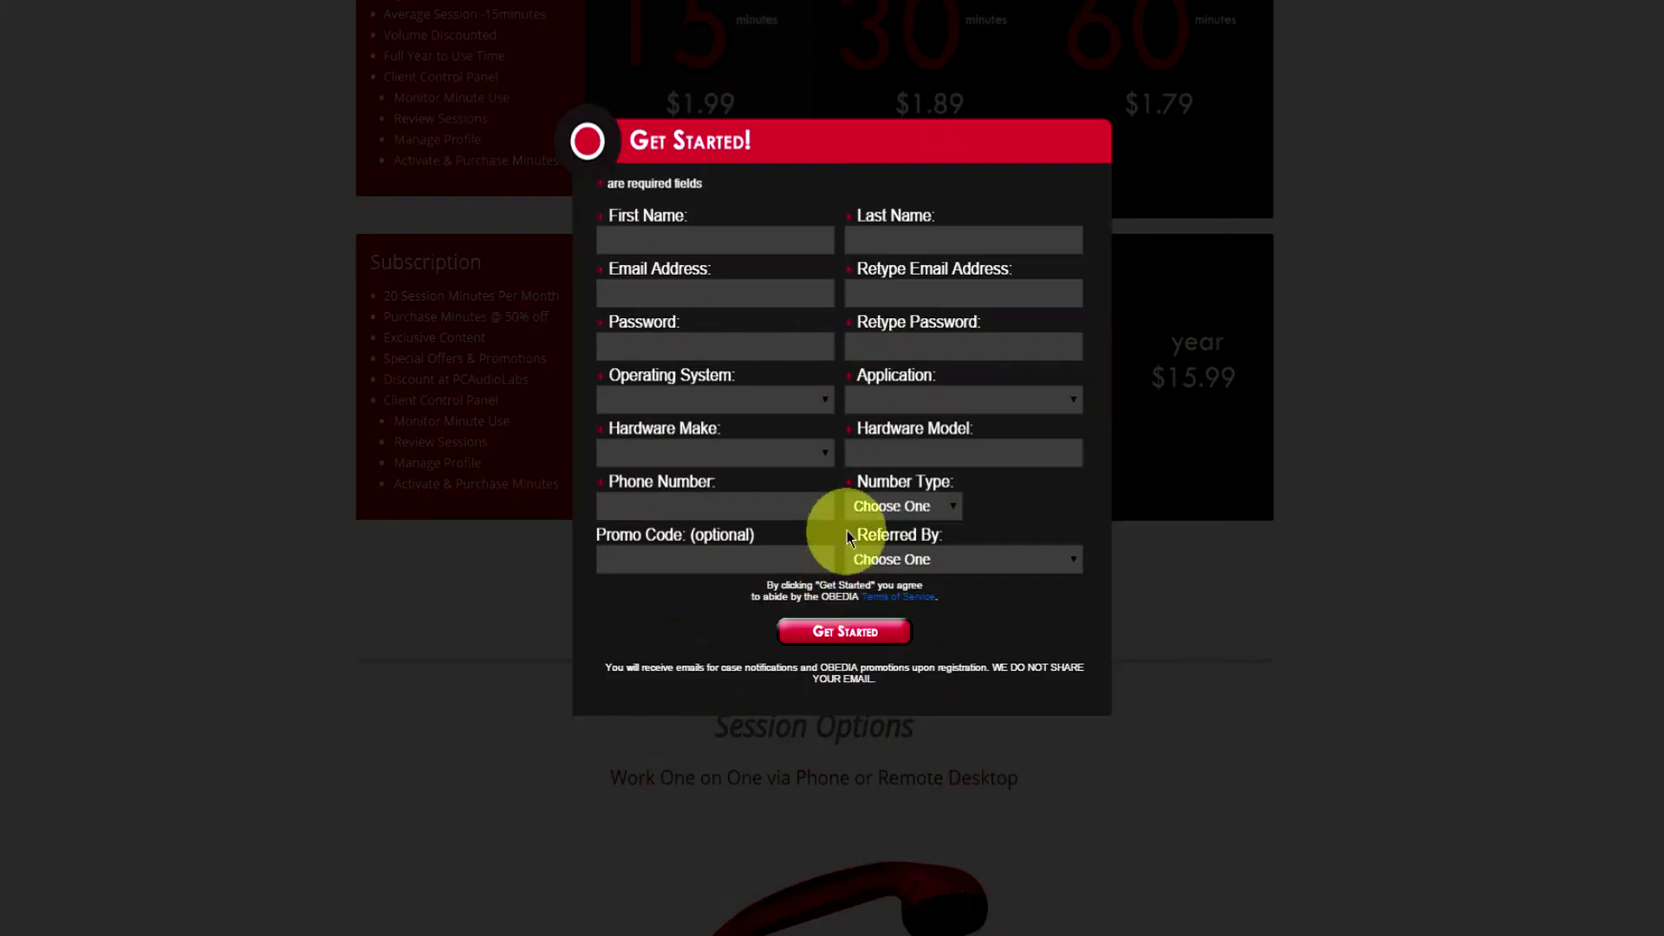